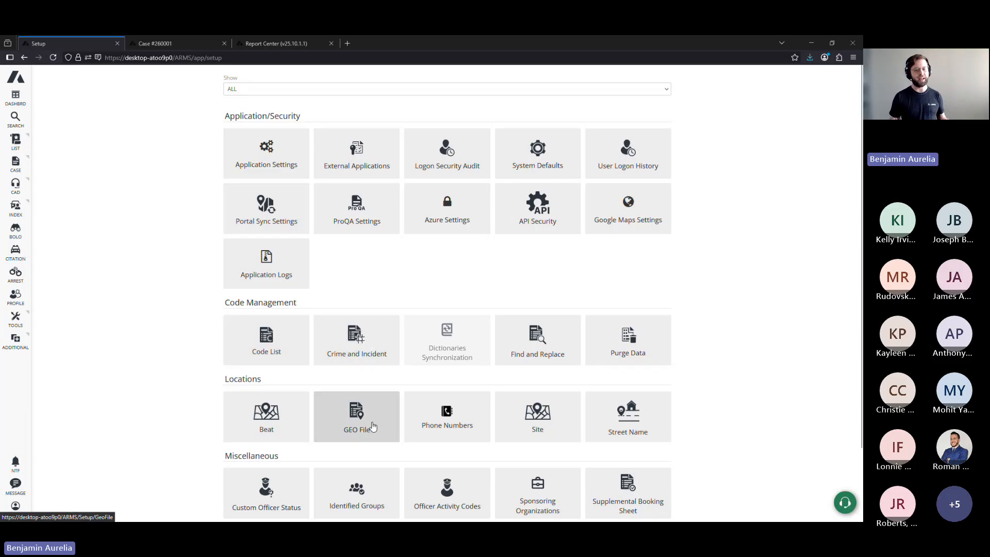
- Open the code list and review all Cause of Fire codes in the Clery category
{"action": "left_click", "coordinate": [276, 353]}
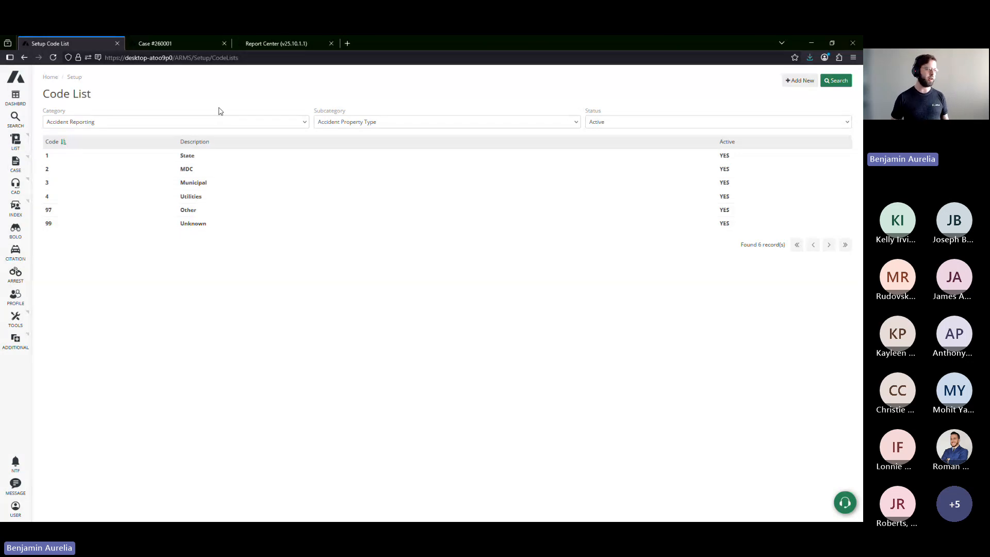
{"action": "left_click", "coordinate": [177, 126]}
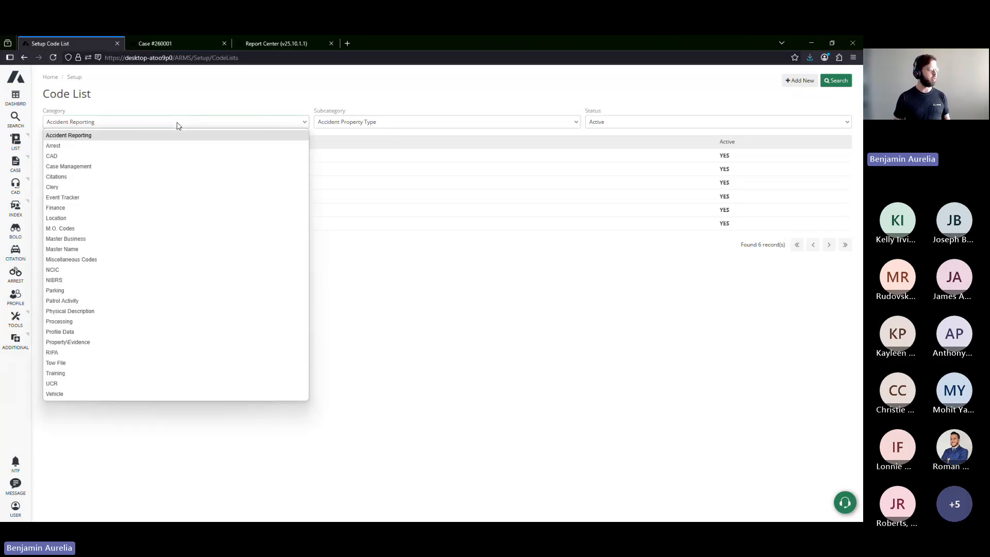
{"action": "left_click", "coordinate": [109, 188]}
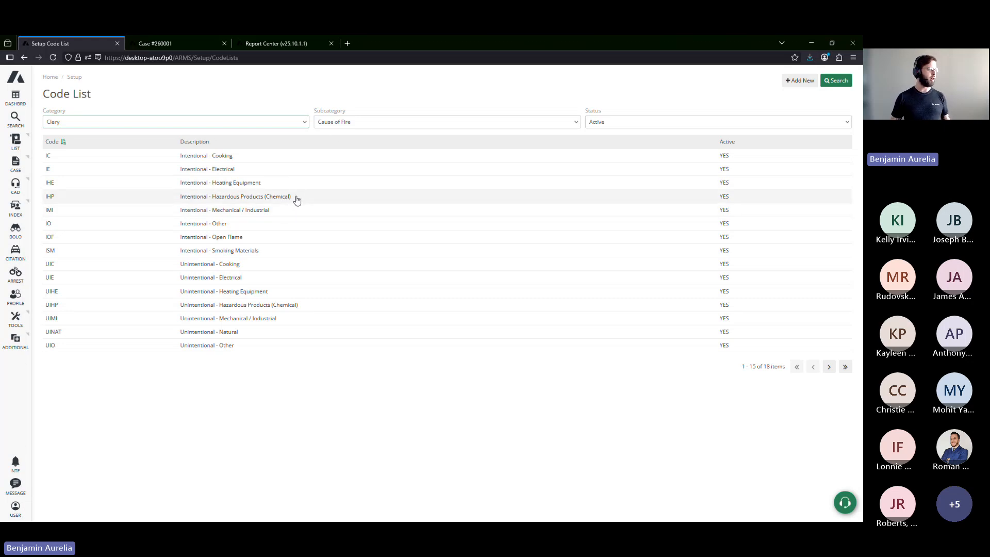
{"action": "left_click", "coordinate": [829, 366]}
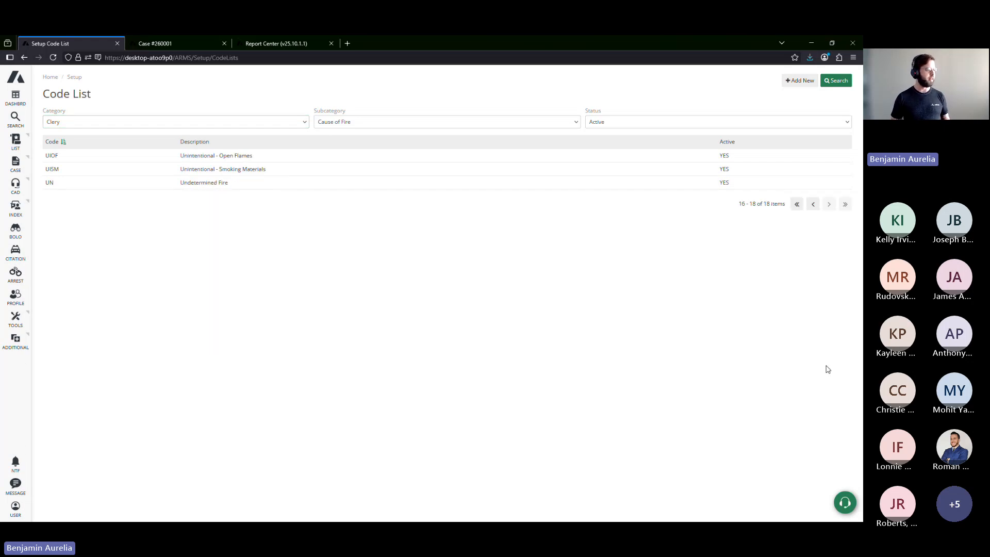
- Review the Clery category's codes for the CleryActData and Hate Type subcategories
{"action": "left_click", "coordinate": [407, 127]}
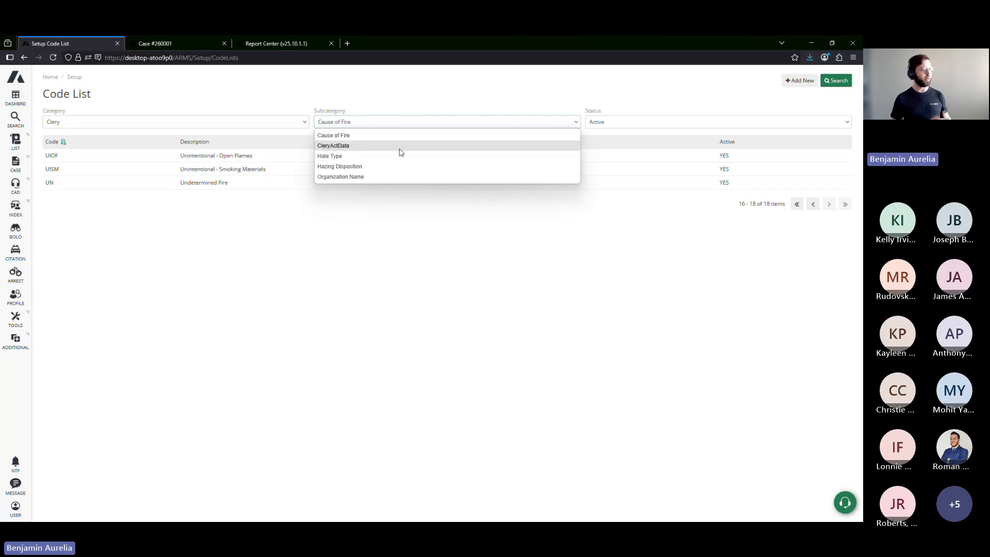
{"action": "left_click", "coordinate": [401, 146]}
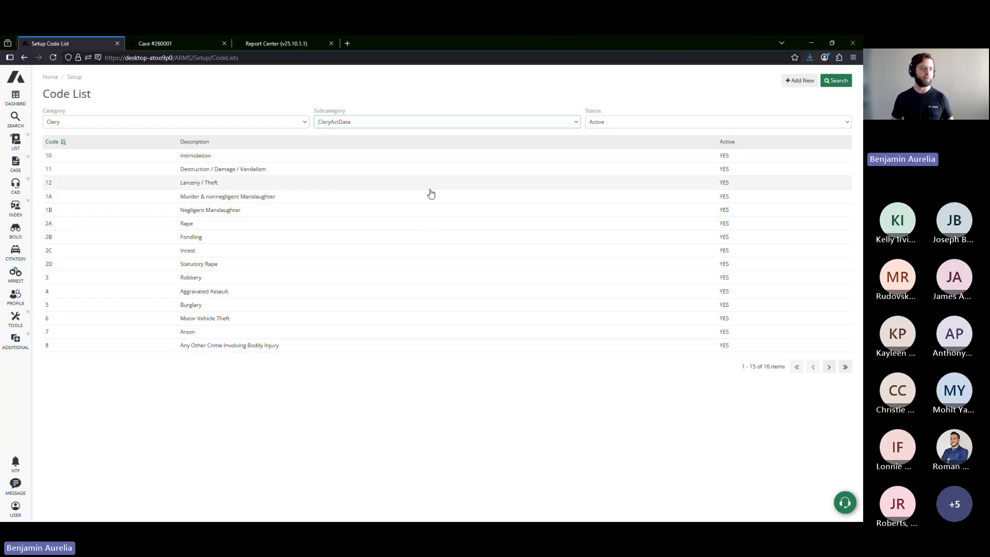
{"action": "left_click", "coordinate": [829, 366]}
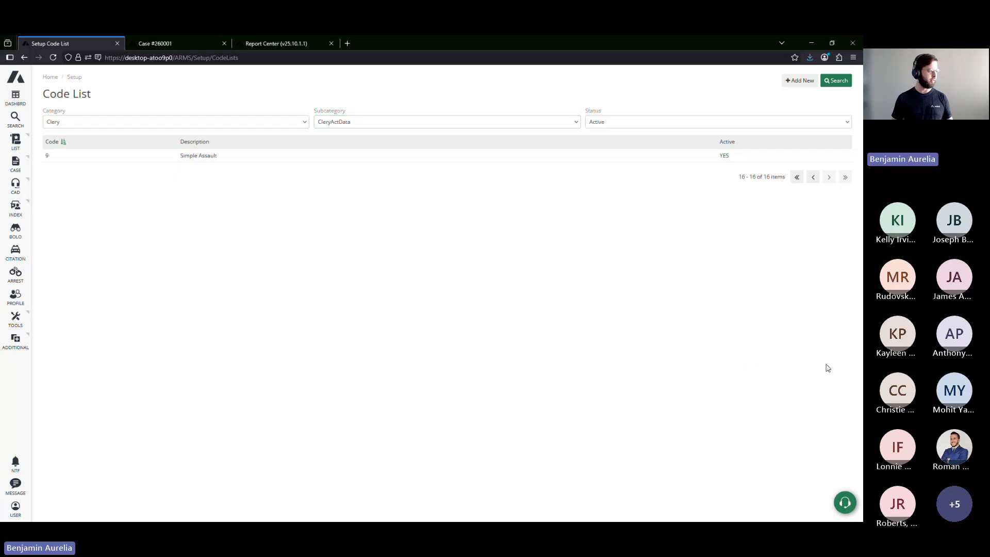
{"action": "left_click", "coordinate": [413, 122]}
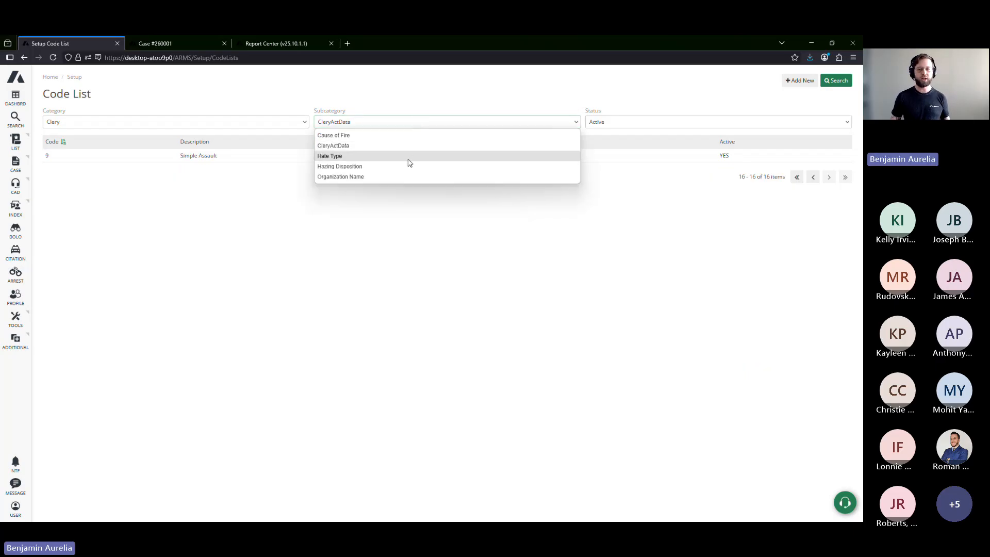
{"action": "left_click", "coordinate": [409, 163]}
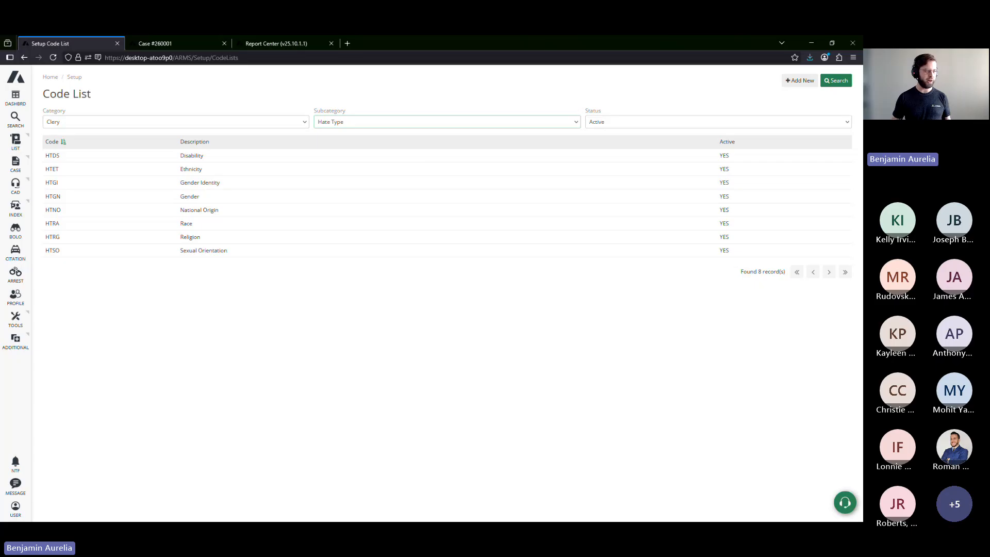
- Inspect the Clery Act Data options of the Agg. Assault - Firearm crime code, and leave the record without saving
{"action": "left_click", "coordinate": [74, 79]}
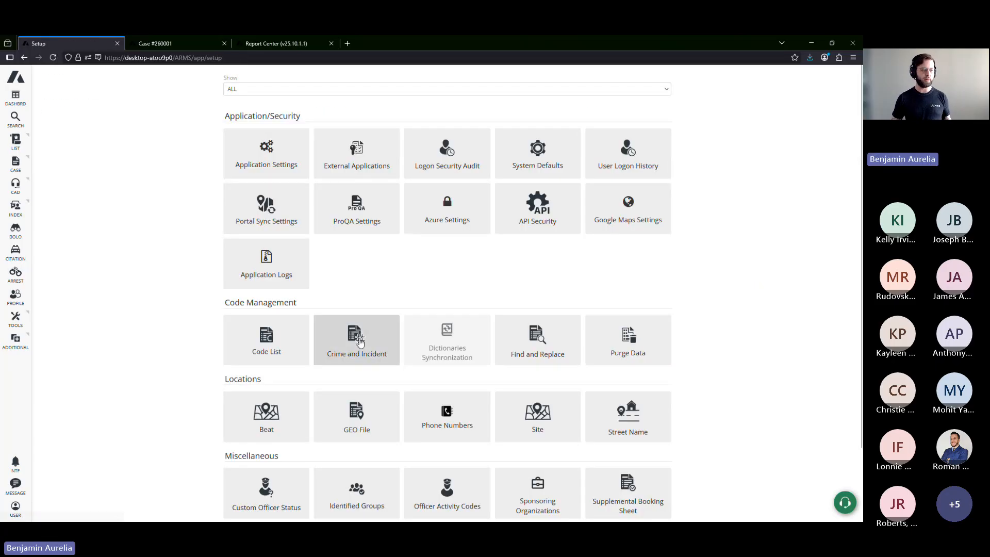
{"action": "left_click", "coordinate": [359, 343]}
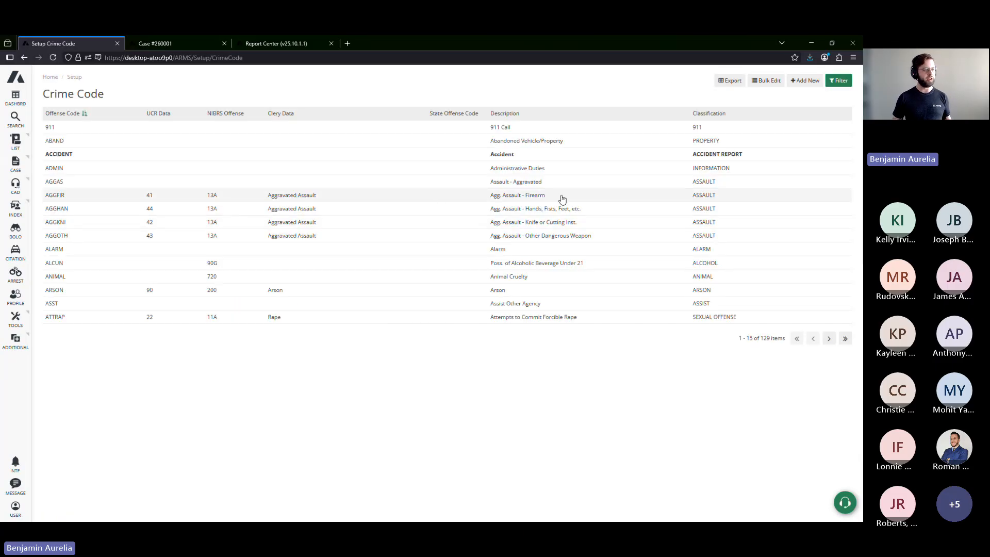
{"action": "left_click", "coordinate": [562, 200]}
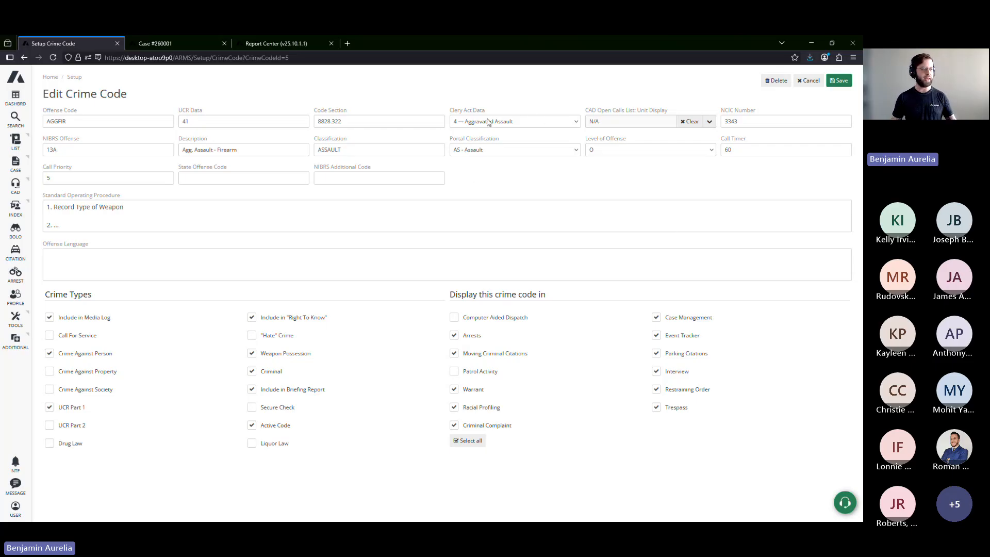
{"action": "left_click", "coordinate": [522, 124]}
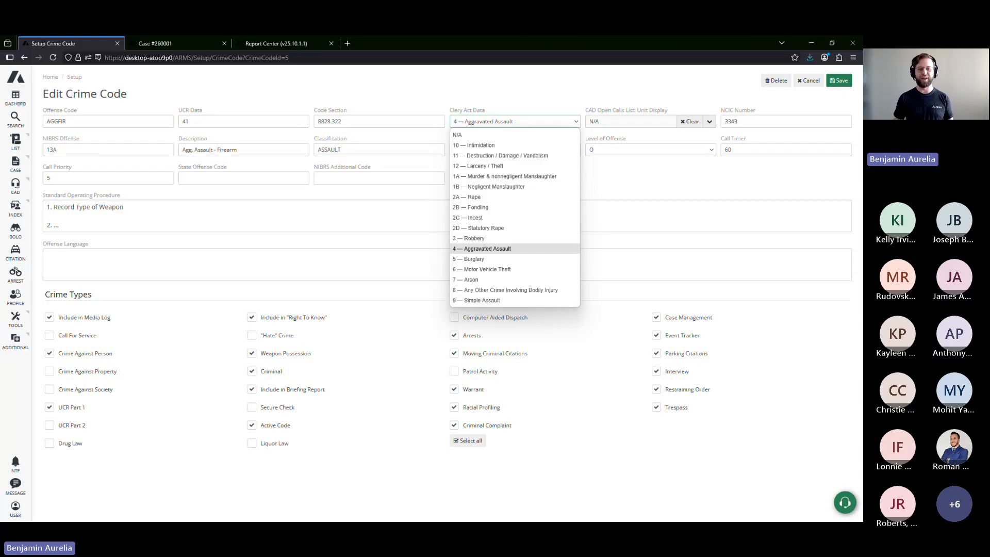
{"action": "left_click", "coordinate": [551, 97]}
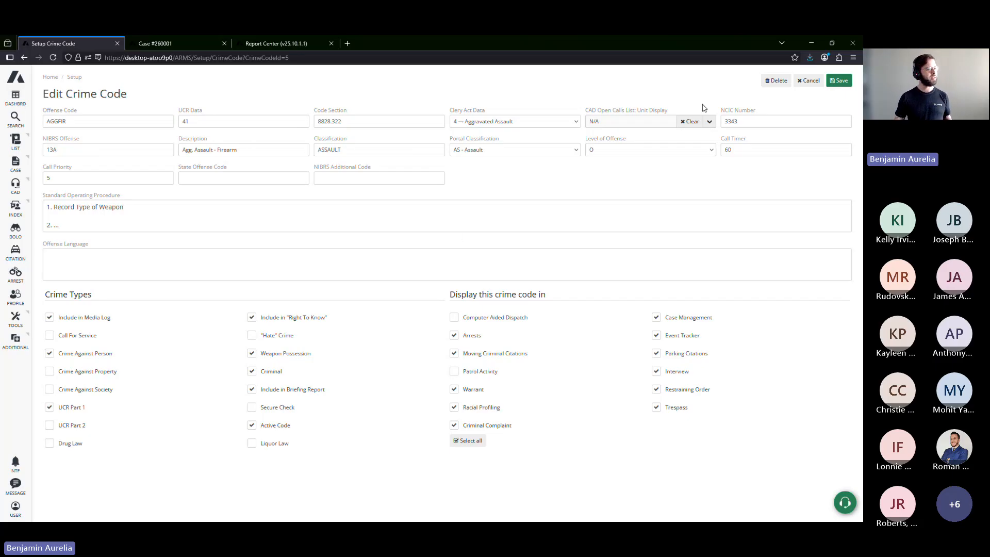
{"action": "left_click", "coordinate": [809, 80]}
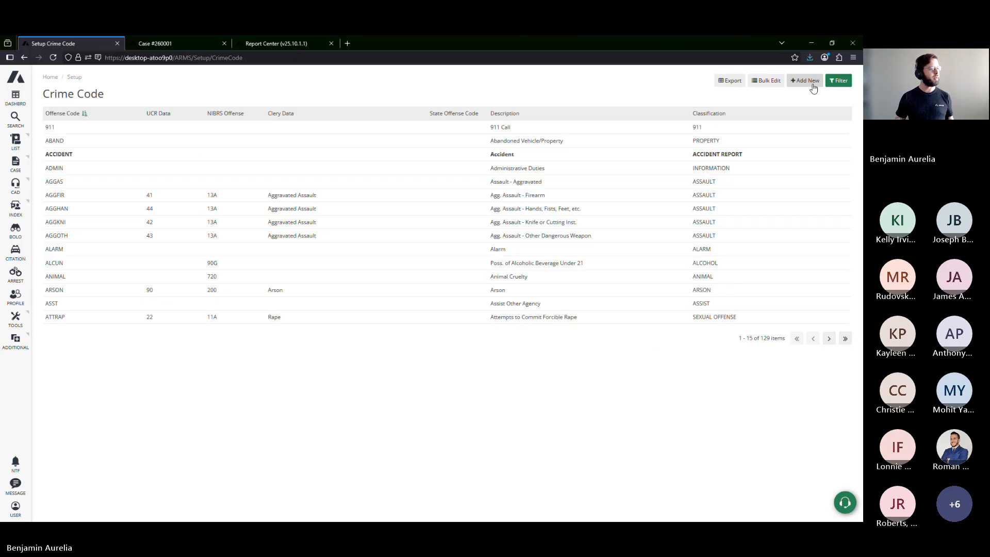
- Inspect the Clery Data classification of the Parkwood Hall location in the GEO File, and leave the record without saving
{"action": "left_click", "coordinate": [76, 77]}
{"action": "scroll", "coordinate": [248, 216], "scroll_direction": "down", "scroll_amount": 1}
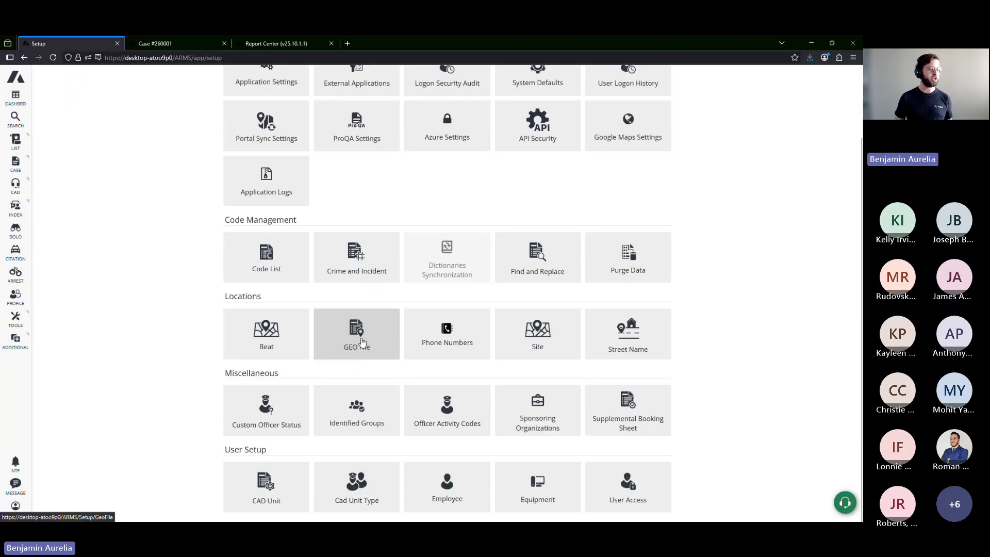
{"action": "left_click", "coordinate": [362, 342]}
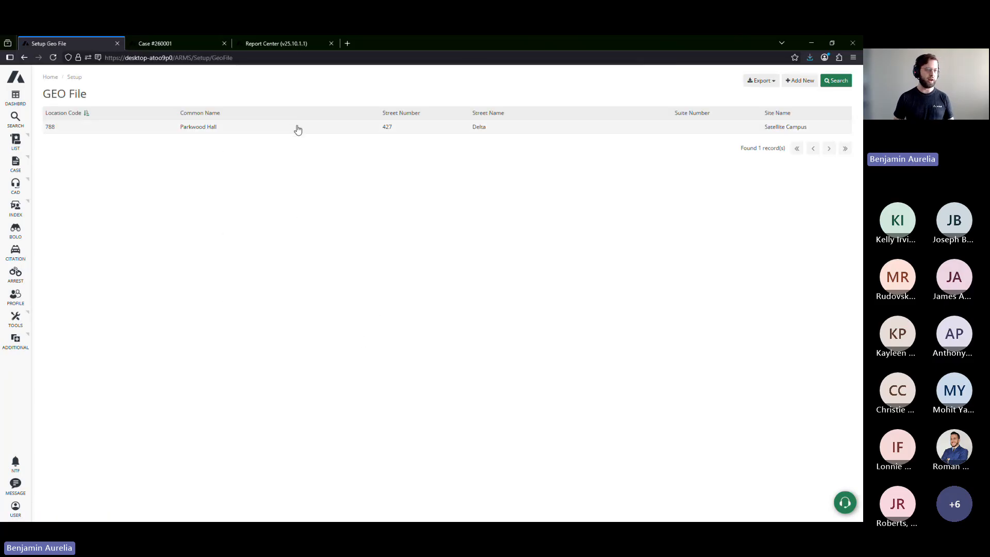
{"action": "left_click", "coordinate": [298, 129]}
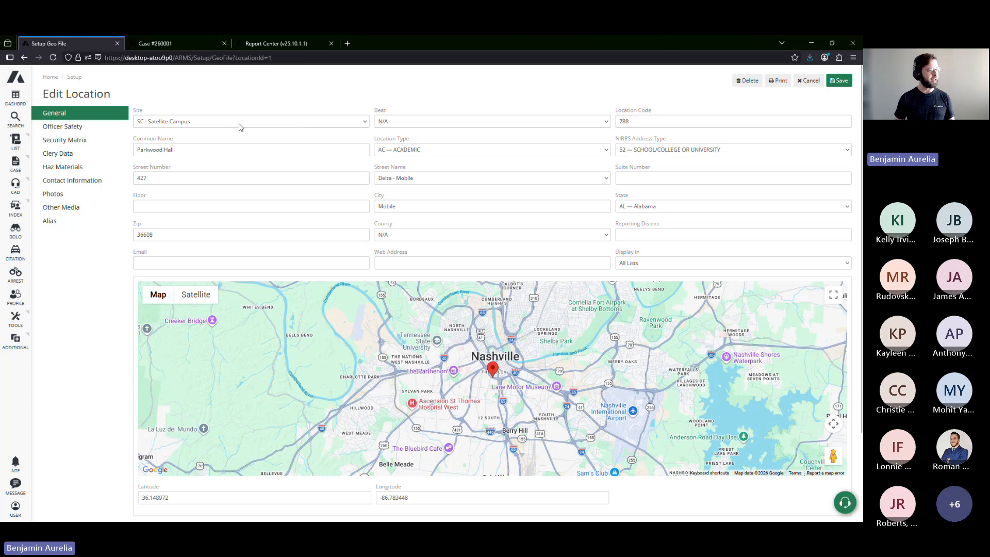
{"action": "left_click", "coordinate": [78, 158]}
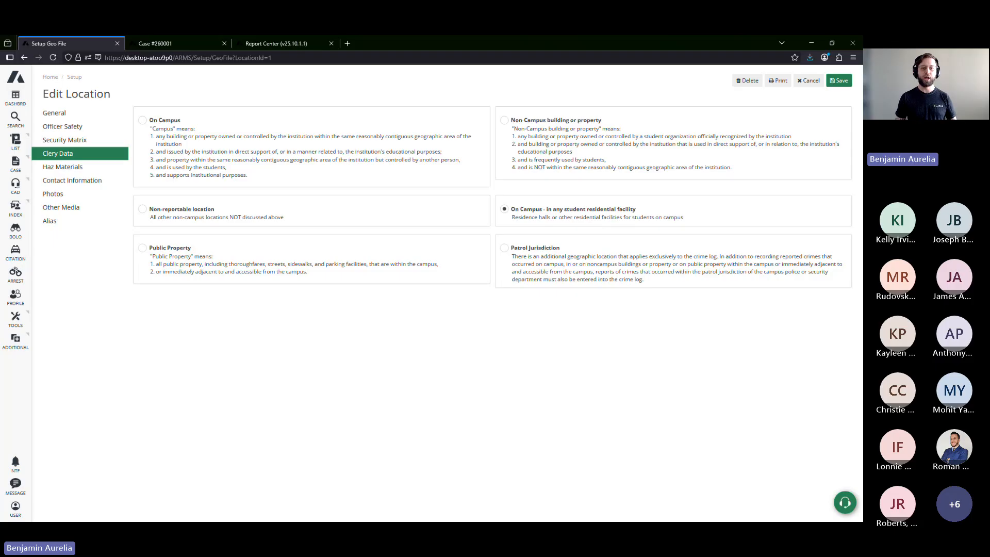
{"action": "left_click", "coordinate": [811, 82]}
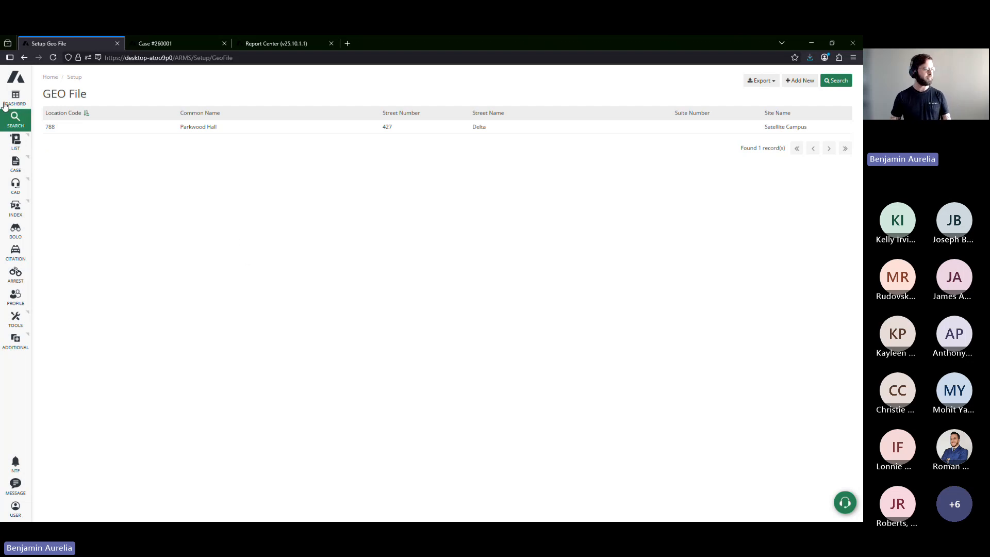
- Switch to the open criminal case, start its Clery review and check the incident details it draws on
{"action": "left_click", "coordinate": [179, 43]}
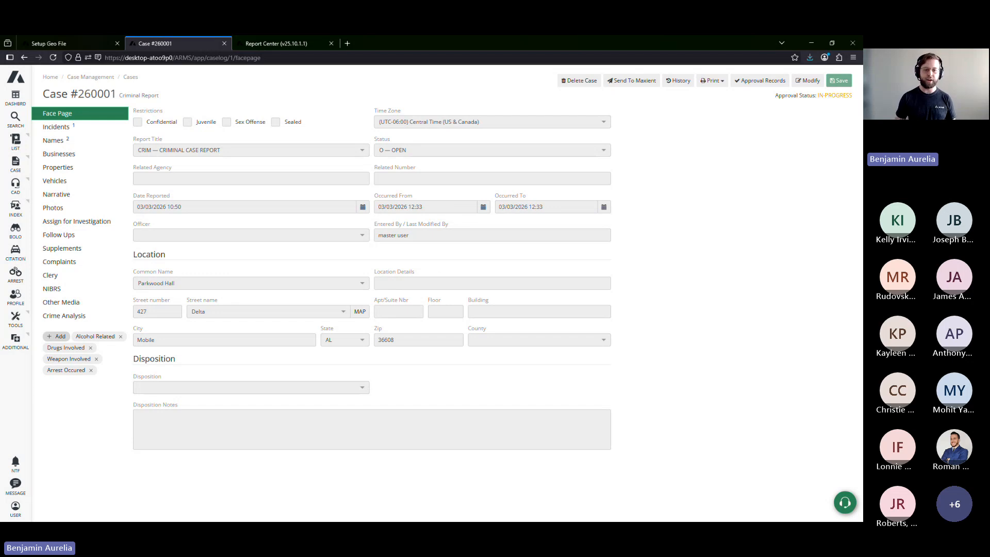
{"action": "left_click", "coordinate": [72, 280]}
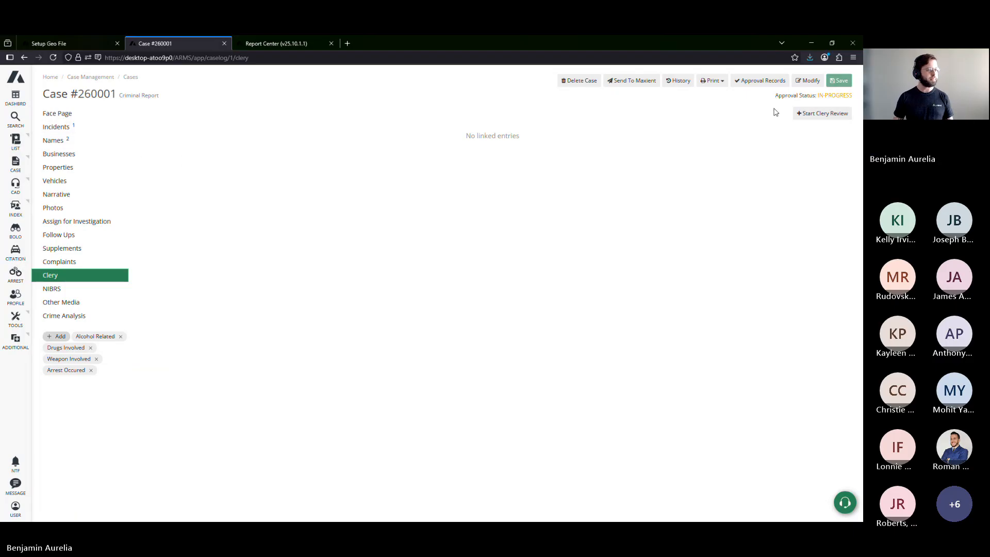
{"action": "left_click", "coordinate": [810, 115]}
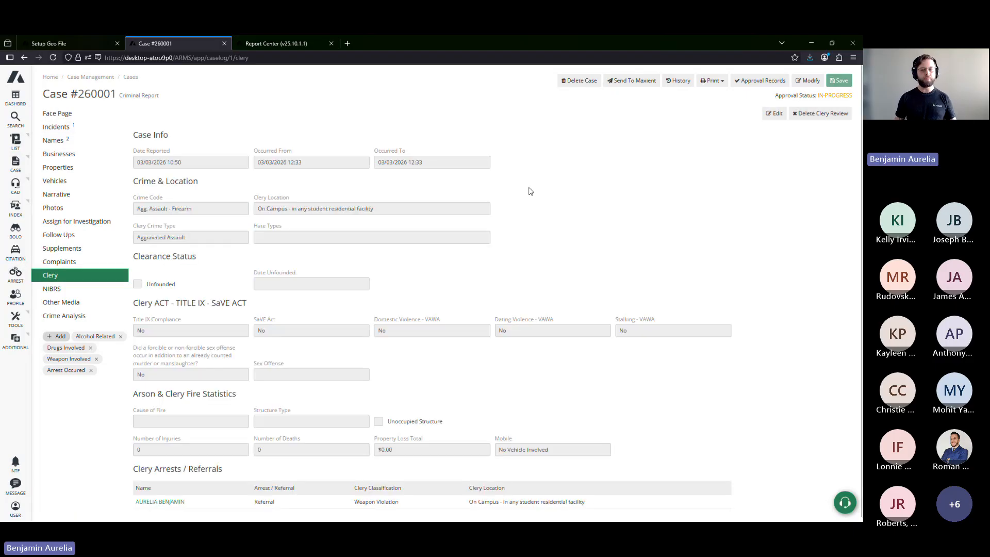
{"action": "left_click", "coordinate": [78, 129]}
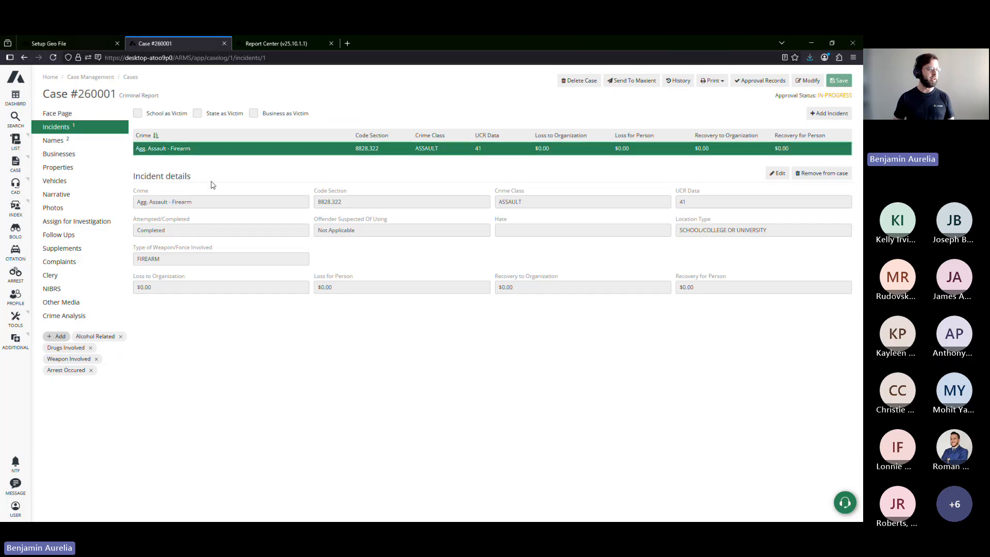
{"action": "left_click", "coordinate": [80, 276]}
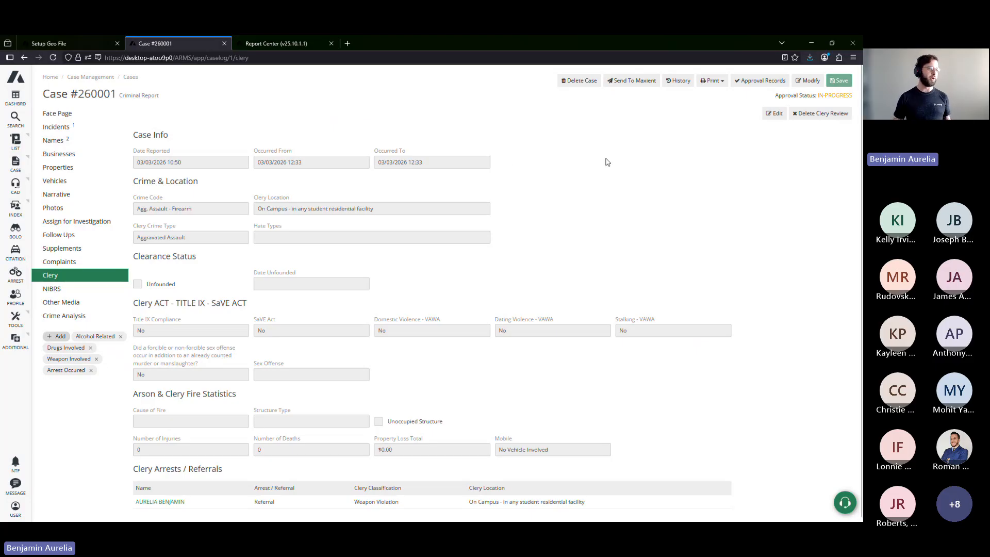
- Edit the Clery review, setting the hate type to HTGN — Gender and Dating Violence - VAWA to Yes
{"action": "left_click", "coordinate": [769, 116]}
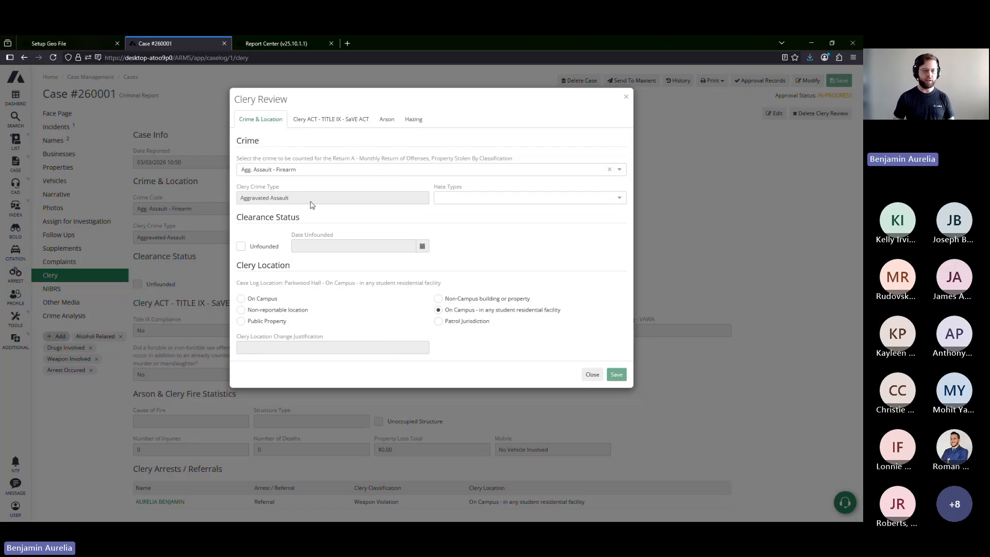
{"action": "left_click", "coordinate": [476, 199]}
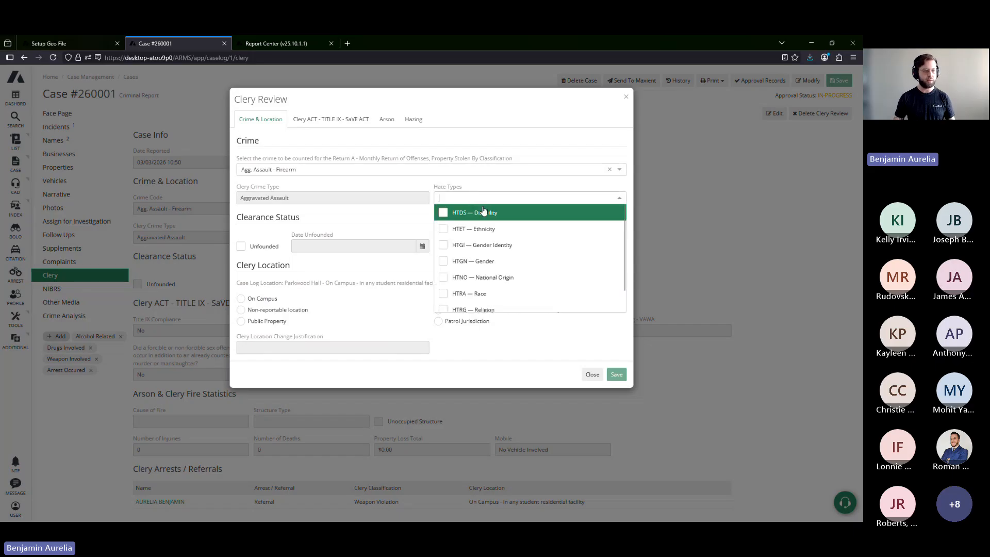
{"action": "left_click", "coordinate": [490, 261]}
{"action": "left_click", "coordinate": [520, 192]}
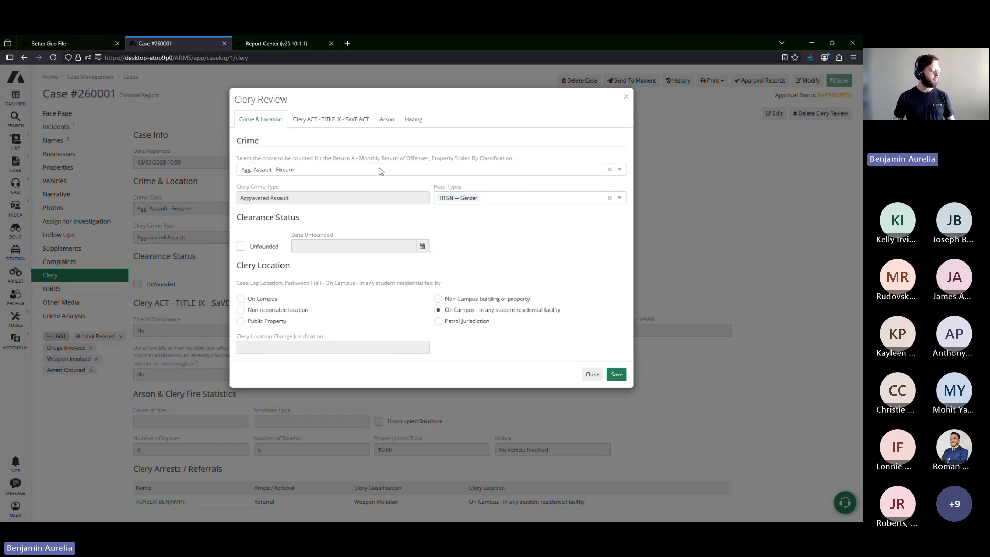
{"action": "left_click", "coordinate": [340, 121]}
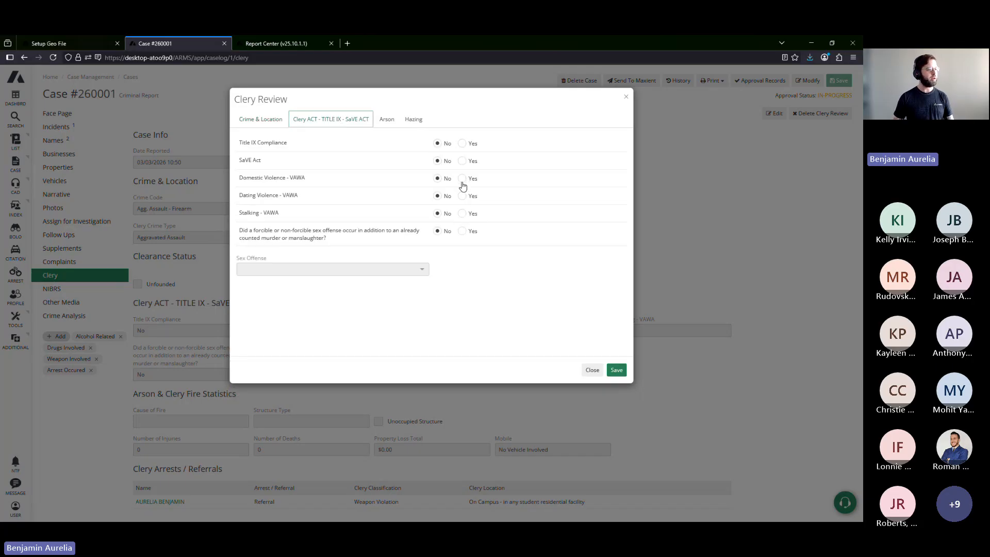
{"action": "left_click", "coordinate": [464, 198]}
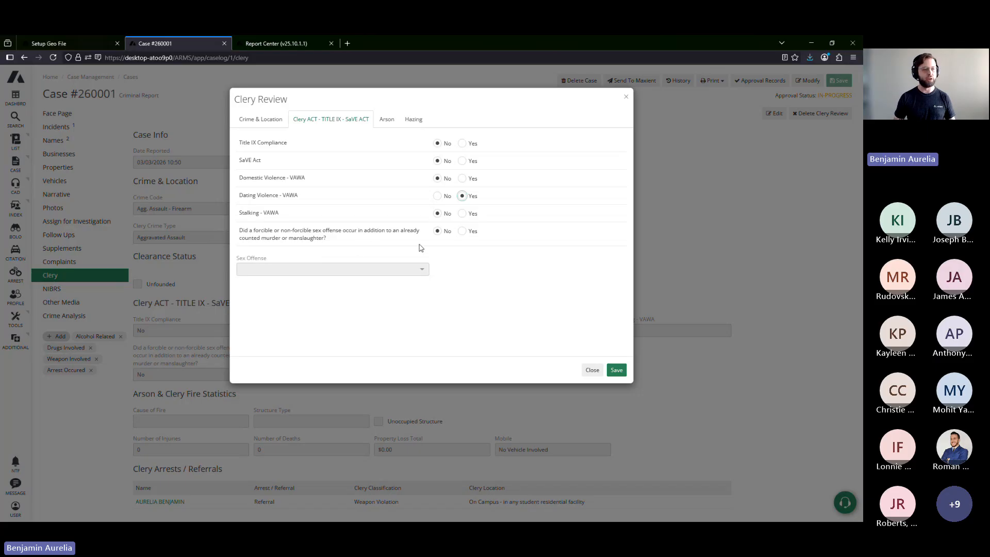
- Answer Yes to the additional sex offense question to view the Sex Offense options, and return the answer to No
{"action": "left_click", "coordinate": [462, 231]}
{"action": "left_click", "coordinate": [355, 270]}
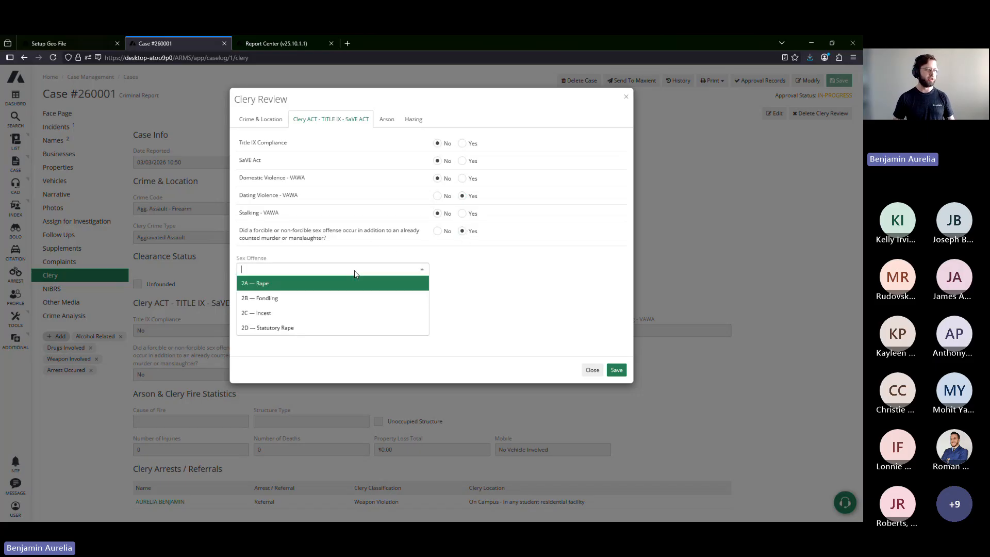
{"action": "left_click", "coordinate": [484, 271]}
{"action": "left_click", "coordinate": [438, 231]}
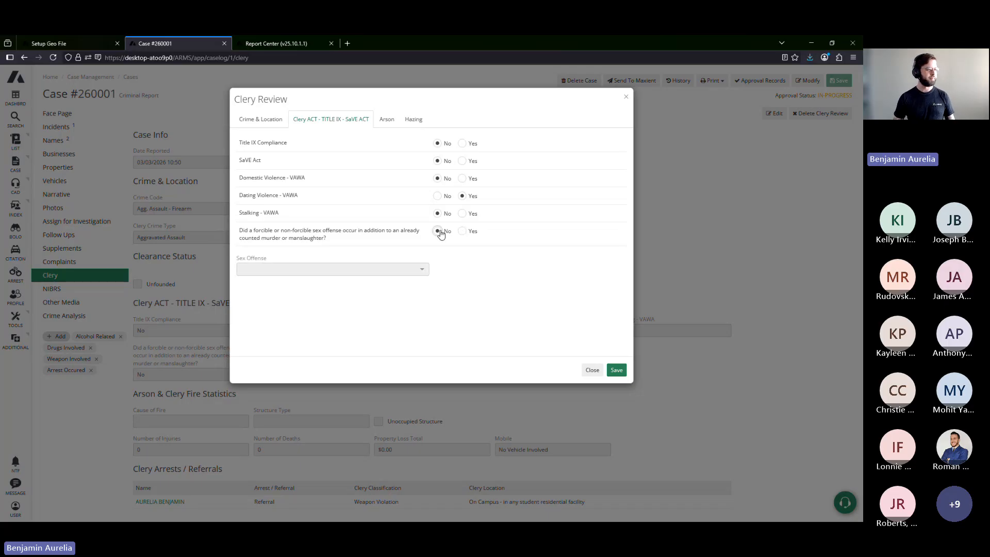
- Check the Arson and Hazing sections of the Clery review and save the review
{"action": "left_click", "coordinate": [386, 122]}
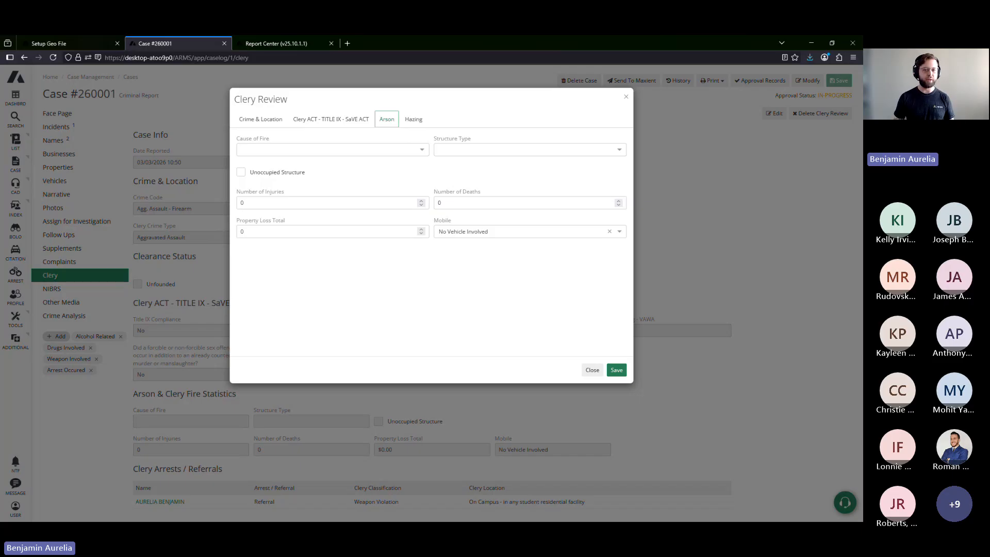
{"action": "left_click", "coordinate": [418, 124]}
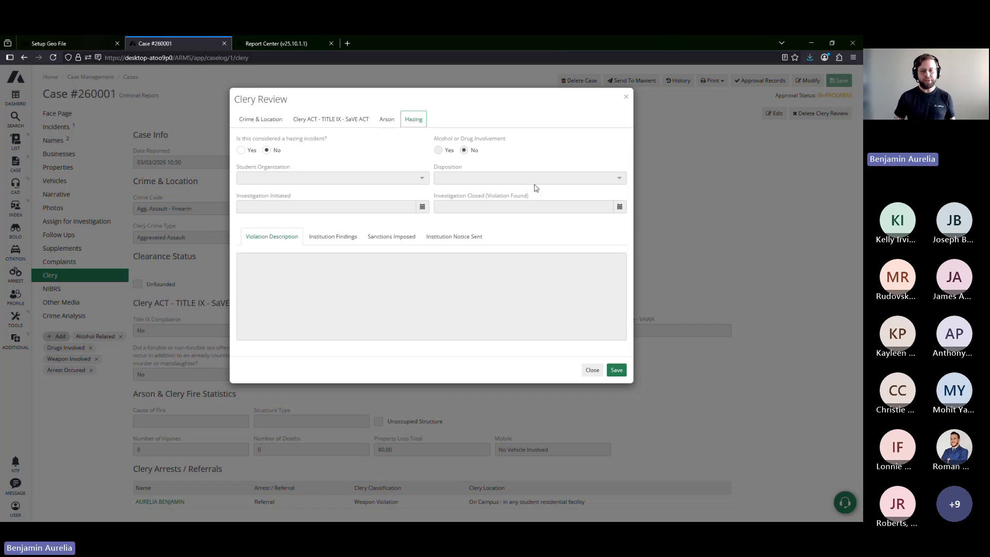
{"action": "left_click", "coordinate": [622, 375]}
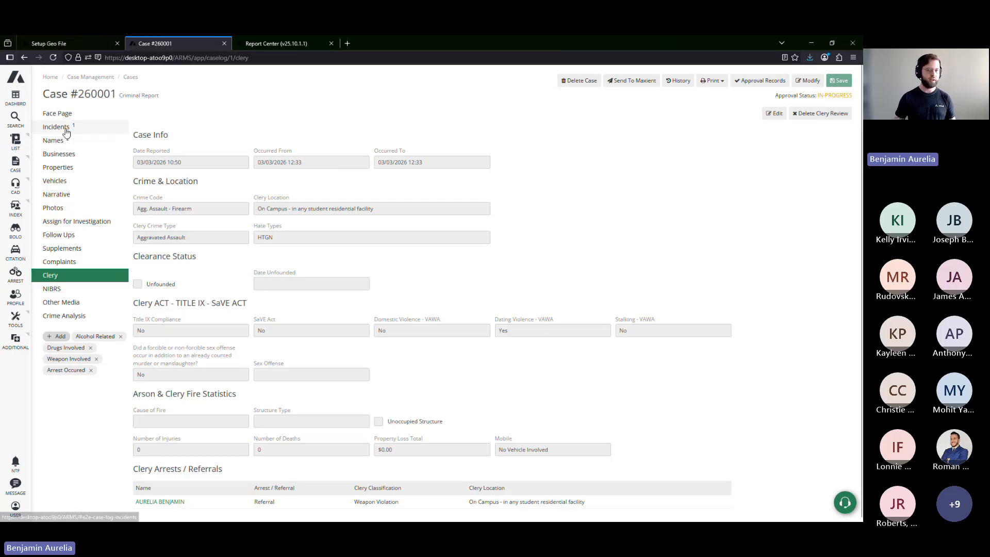
- Open the arrestee's arrest record from the case's involved names and view its charges
{"action": "left_click", "coordinate": [72, 141]}
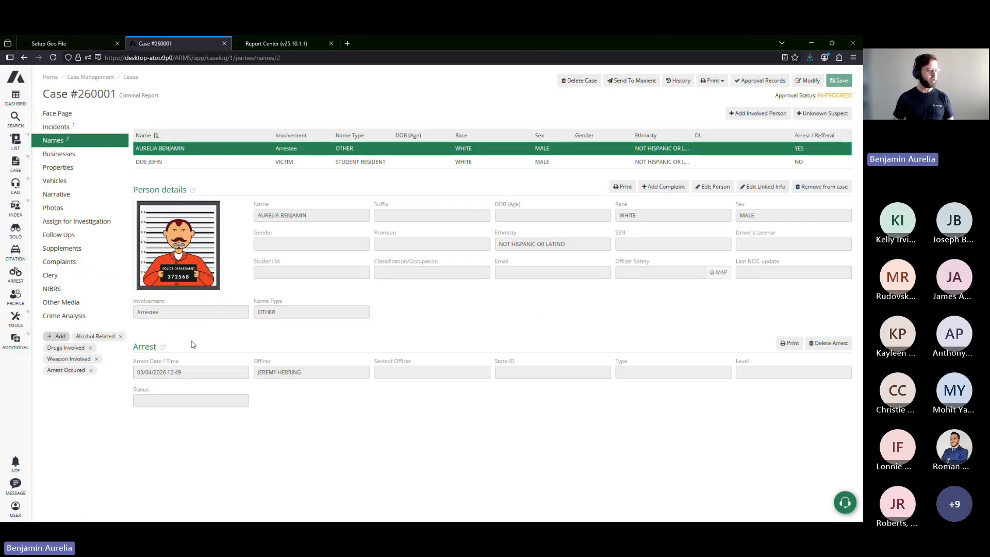
{"action": "left_click", "coordinate": [146, 348]}
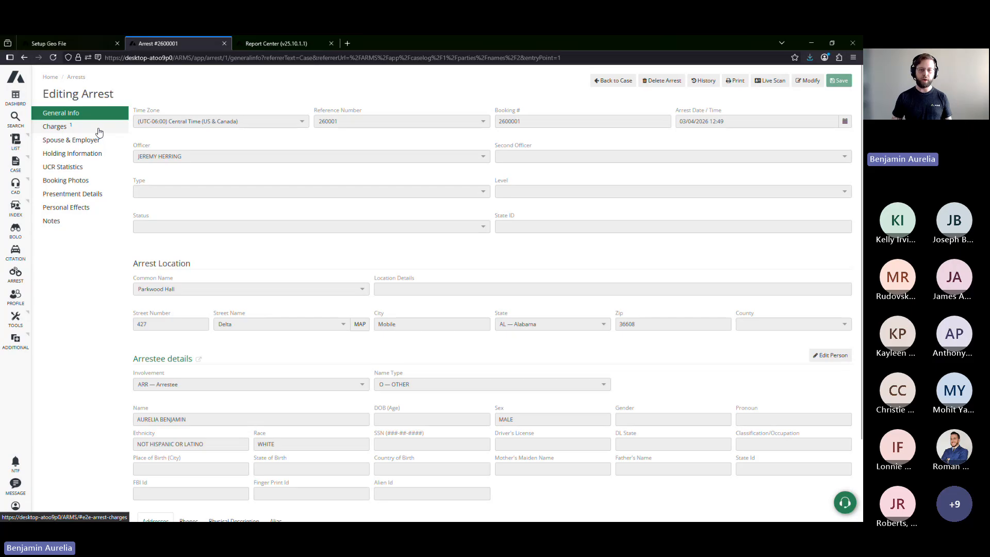
{"action": "left_click", "coordinate": [56, 126]}
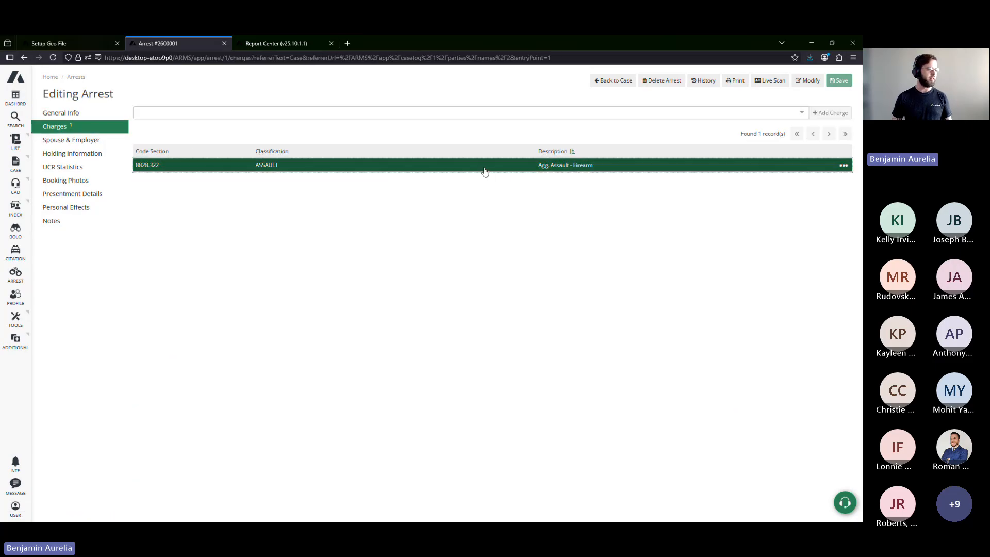
- Select Agg. Assault - Knife or Cutting Inst. as a new charge, and clear the selection without adding it
{"action": "left_click", "coordinate": [483, 115]}
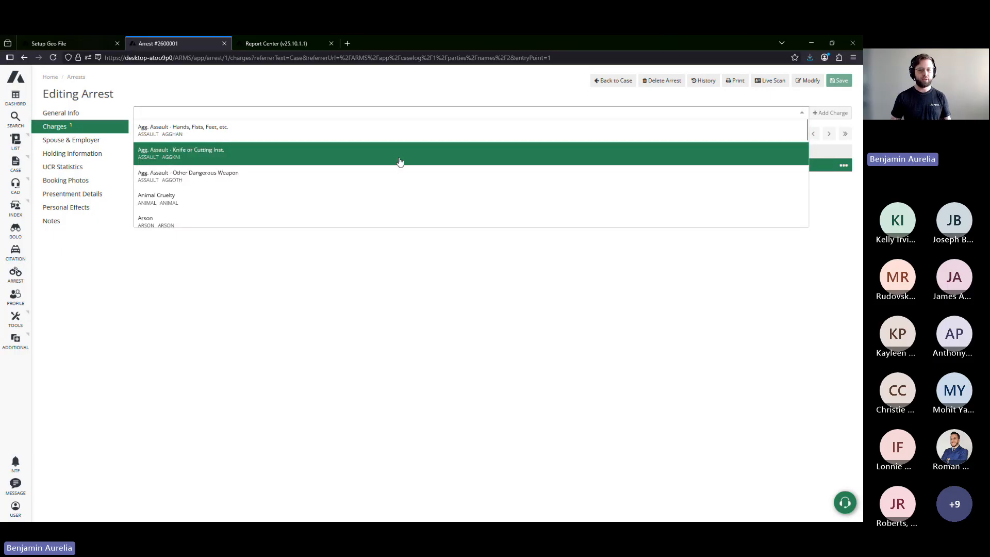
{"action": "left_click", "coordinate": [400, 162]}
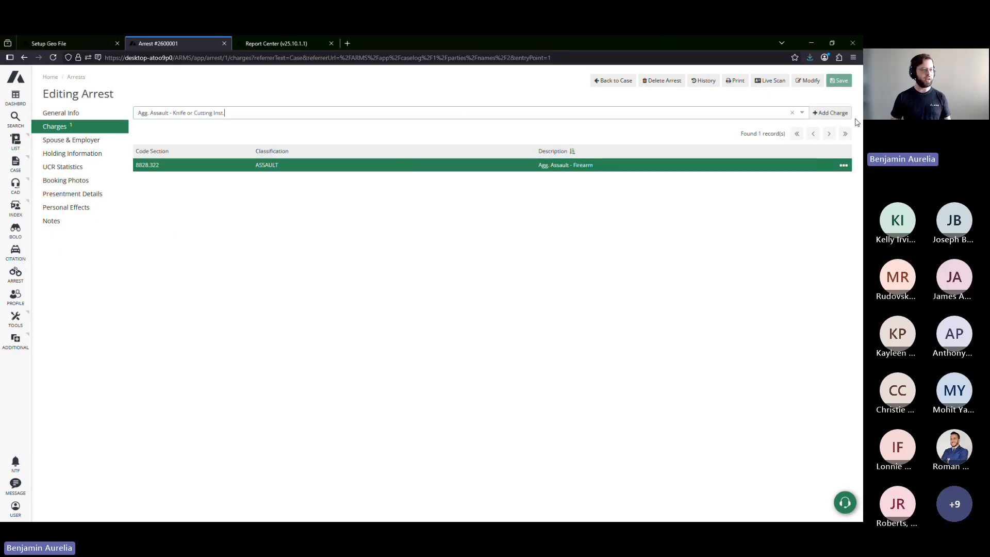
{"action": "left_click", "coordinate": [792, 114]}
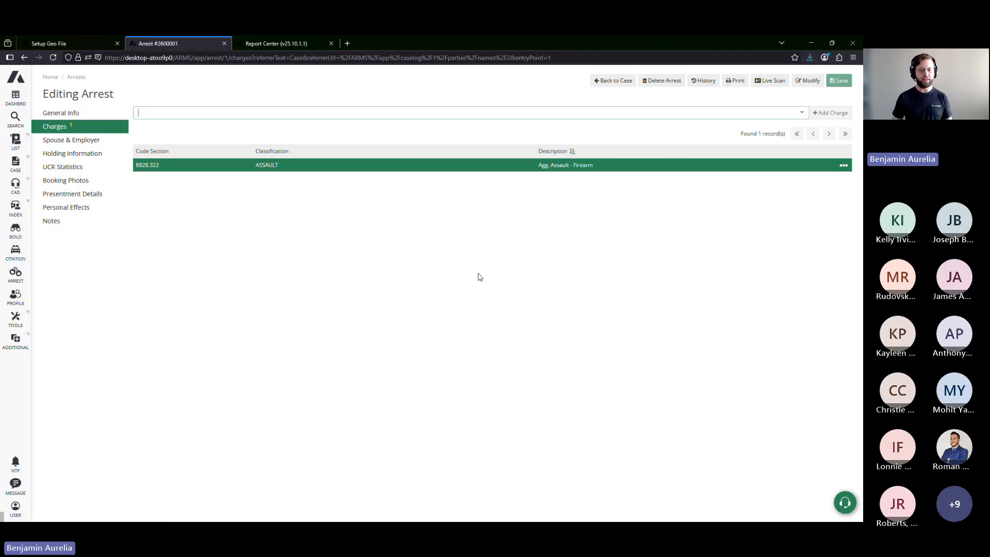
- Edit the arrest's UCR statistics to view the Stat Code options, keep 4 — Referral and save the record
{"action": "left_click", "coordinate": [91, 172]}
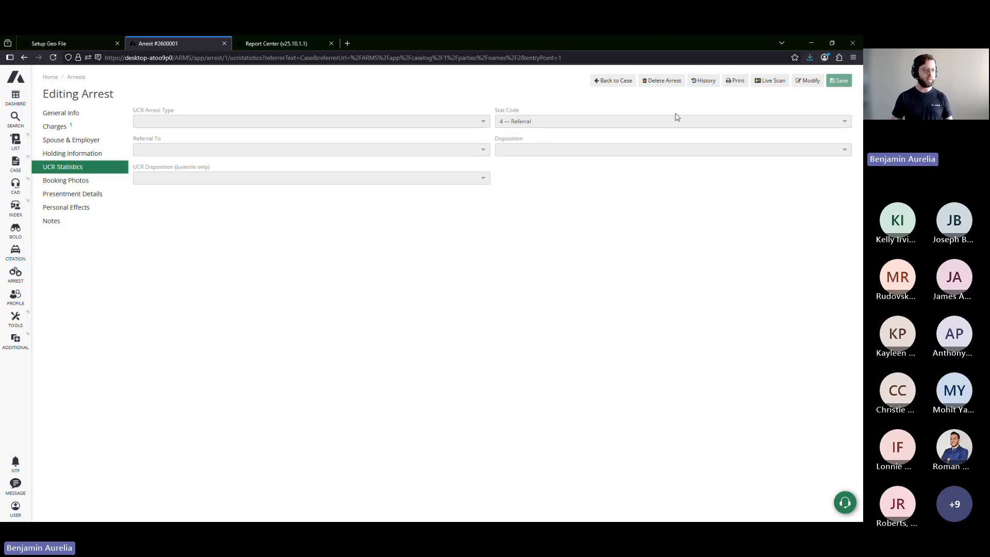
{"action": "left_click", "coordinate": [813, 82]}
{"action": "left_click", "coordinate": [540, 121]}
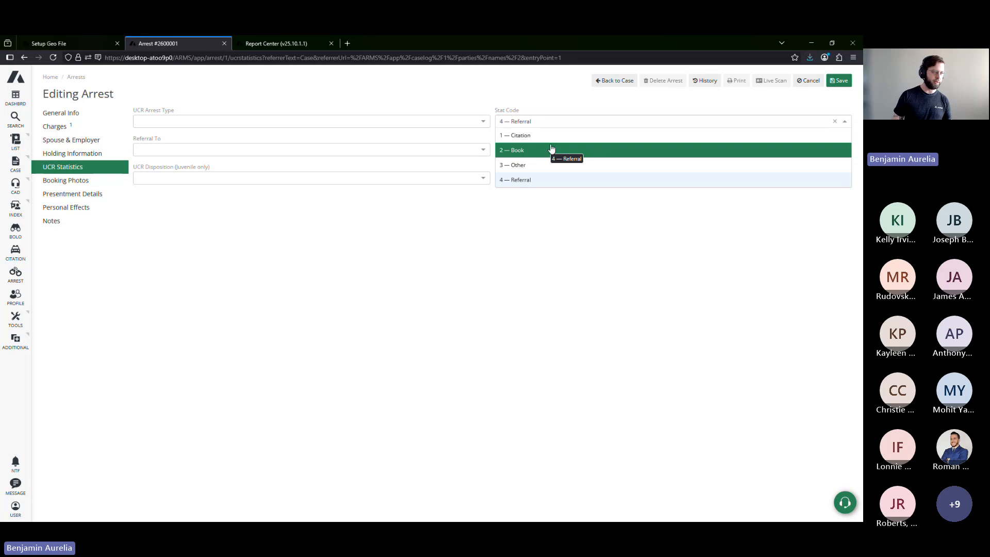
{"action": "left_click", "coordinate": [523, 219]}
{"action": "left_click", "coordinate": [841, 81]}
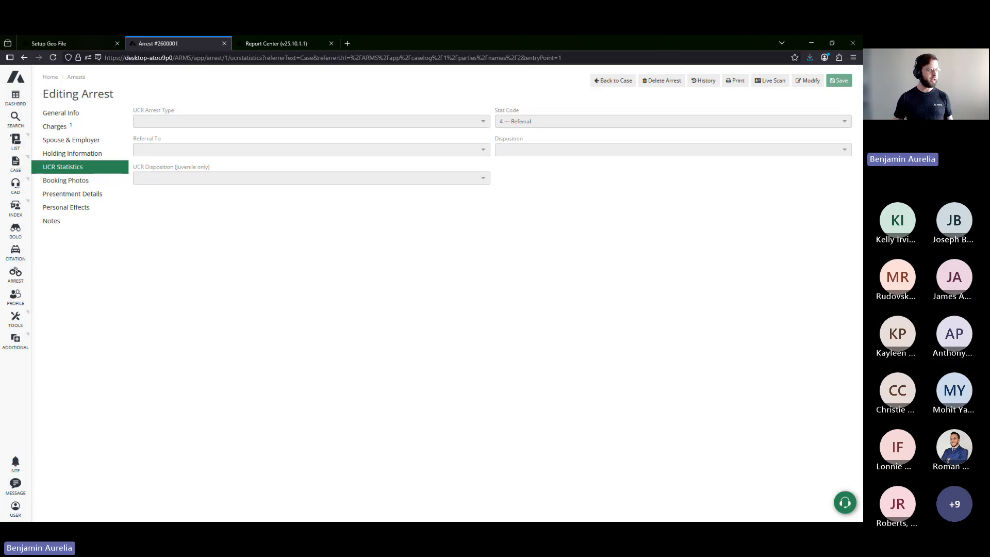
- Switch to the Report Center and run the canned Clery Student Right To Know Report with From Year 2024
{"action": "left_click", "coordinate": [277, 45]}
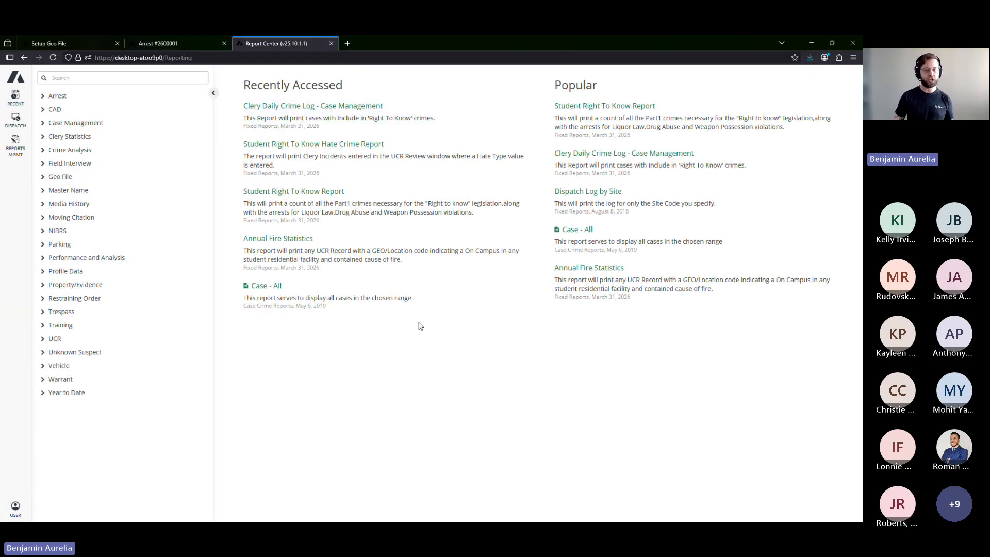
{"action": "left_click", "coordinate": [44, 137]}
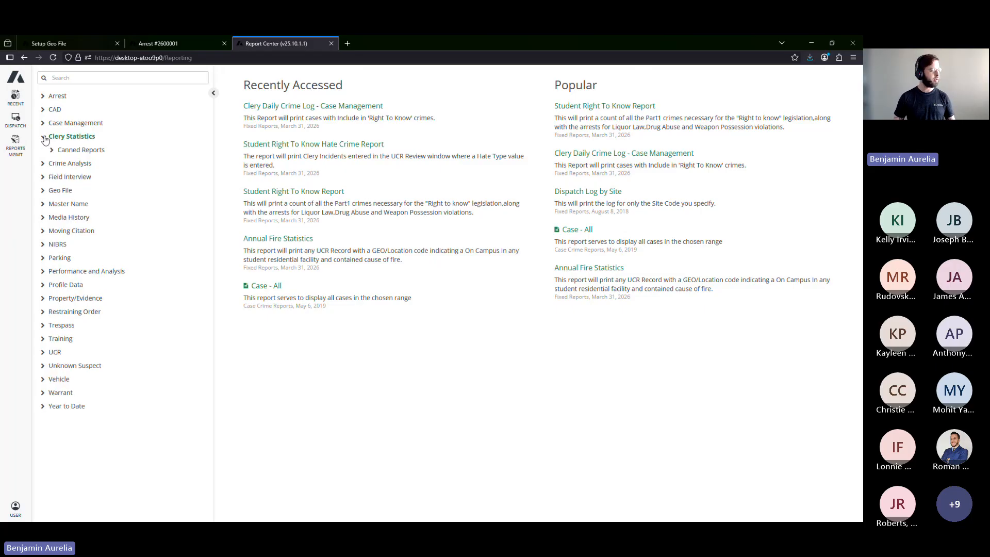
{"action": "left_click", "coordinate": [53, 150]}
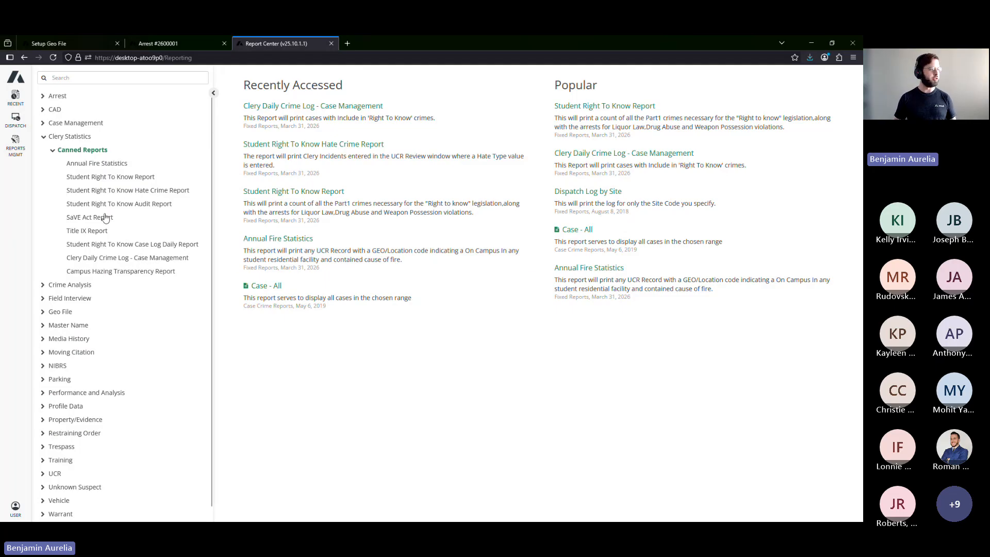
{"action": "left_click", "coordinate": [117, 178]}
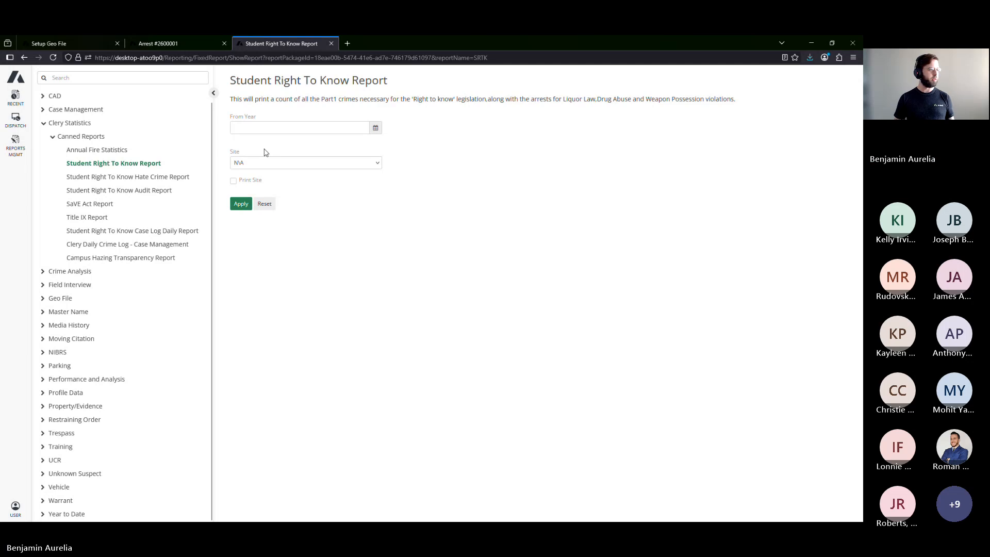
{"action": "left_click", "coordinate": [352, 129]}
{"action": "type", "text": "202"}
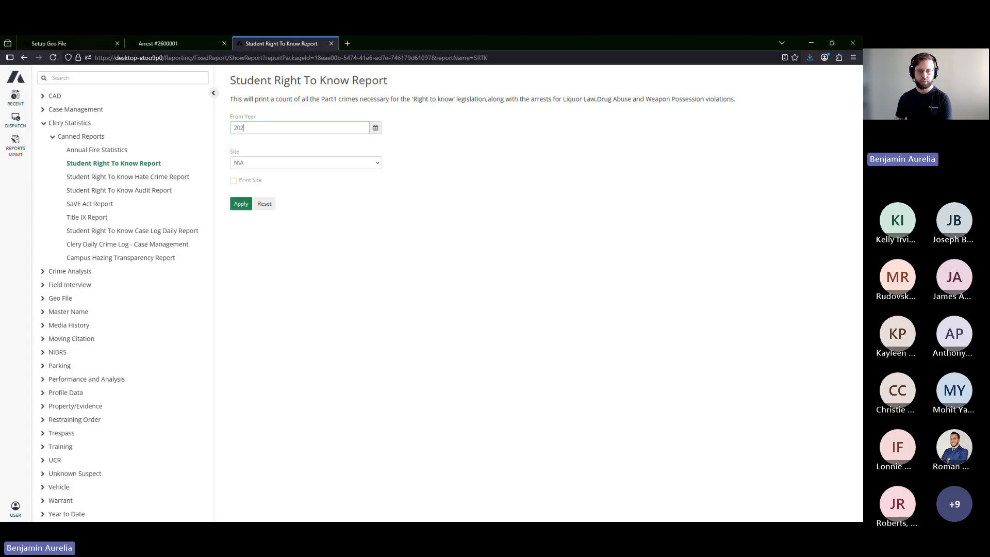
{"action": "type", "text": "4"}
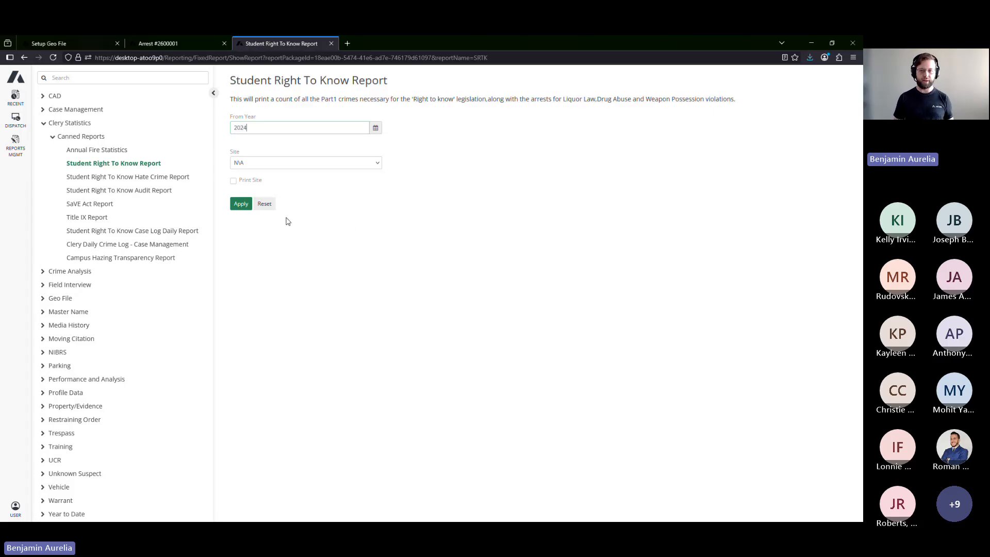
{"action": "left_click", "coordinate": [242, 205]}
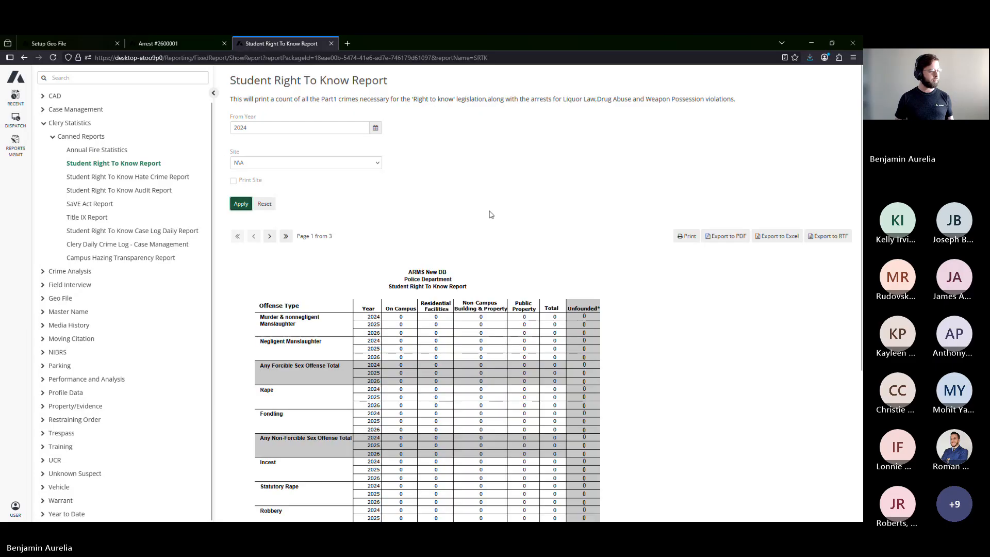
- Examine all three pages of the Student Right To Know Report: offense counts, arrests and referrals, and selected Clery categories
{"action": "scroll", "coordinate": [499, 222], "scroll_direction": "down", "scroll_amount": 1}
{"action": "scroll", "coordinate": [499, 222], "scroll_direction": "down", "scroll_amount": 3}
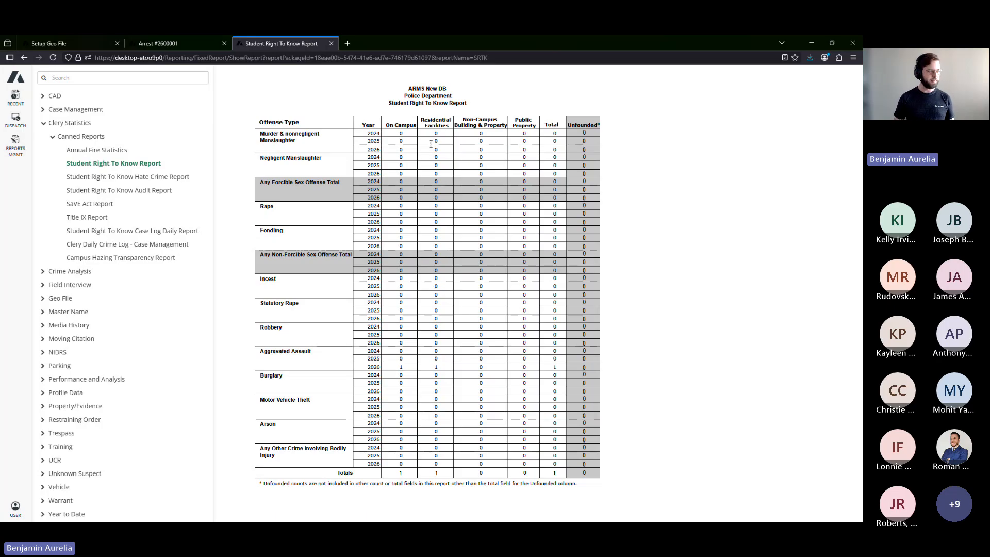
{"action": "scroll", "coordinate": [387, 201], "scroll_direction": "up", "scroll_amount": 1}
{"action": "scroll", "coordinate": [413, 263], "scroll_direction": "down", "scroll_amount": 1}
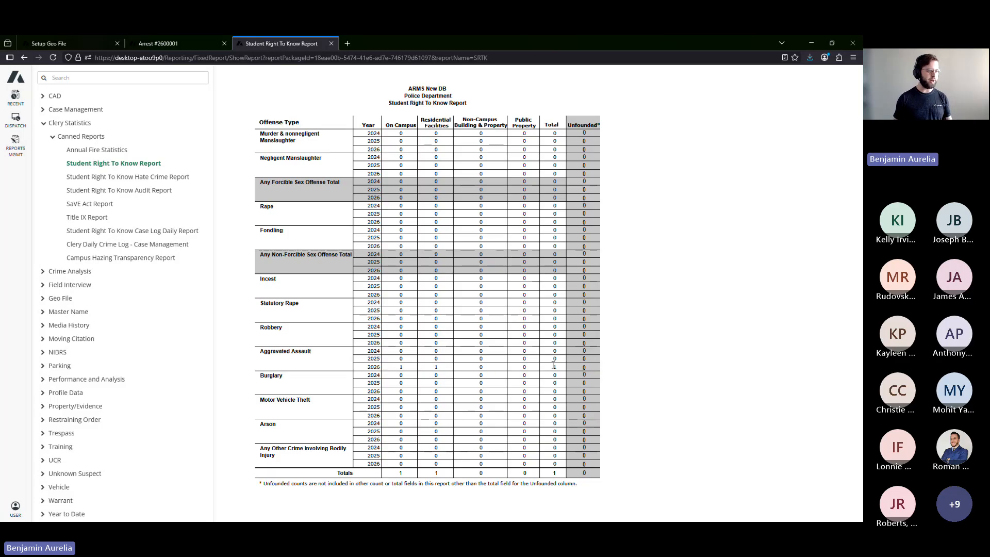
{"action": "scroll", "coordinate": [536, 338], "scroll_direction": "up", "scroll_amount": 2}
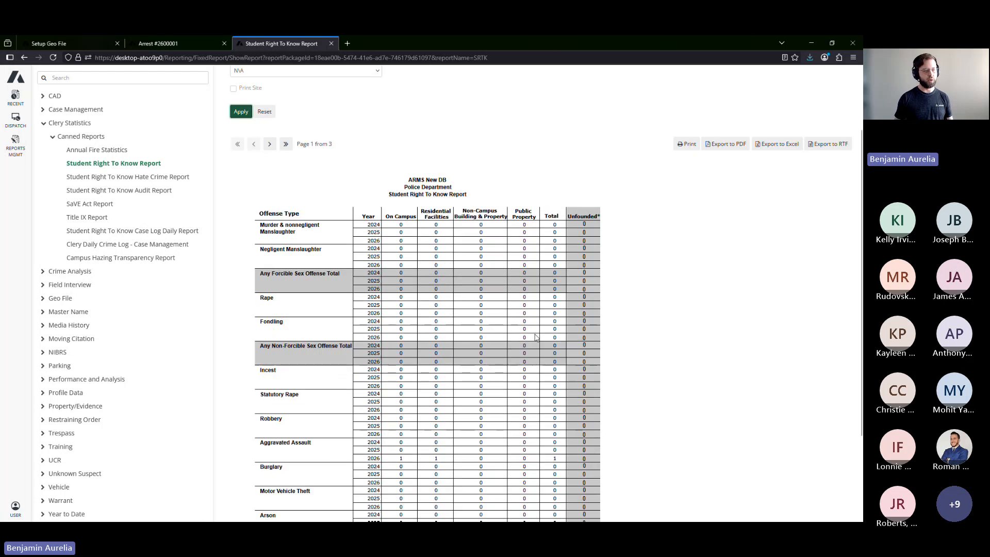
{"action": "left_click", "coordinate": [269, 145]}
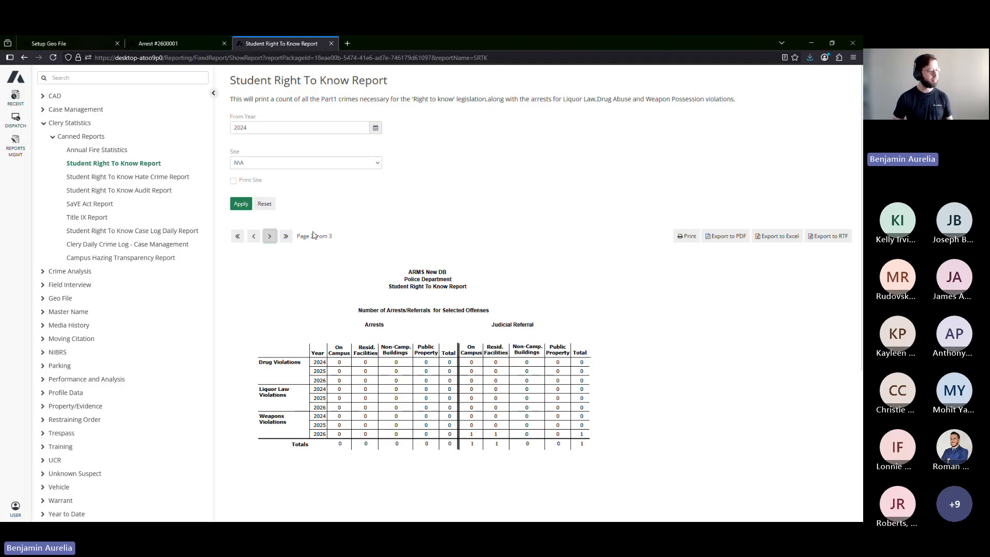
{"action": "left_click", "coordinate": [269, 237]}
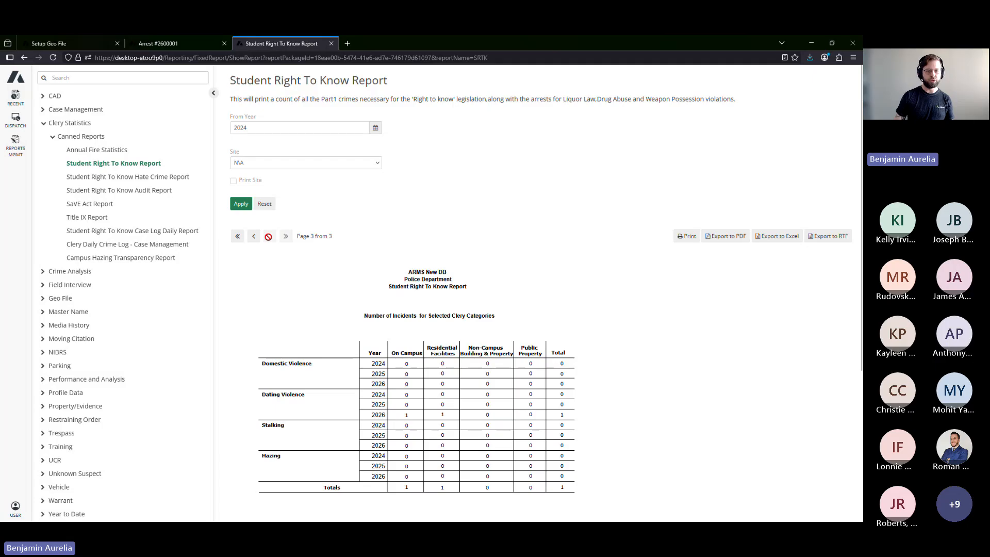
{"action": "scroll", "coordinate": [444, 258], "scroll_direction": "down", "scroll_amount": 1}
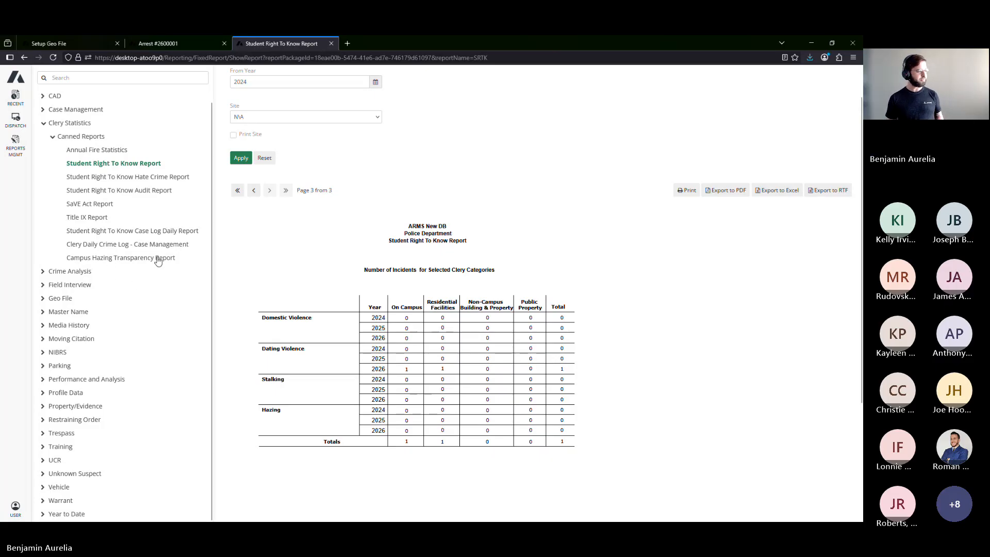
- Run the Student Right To Know Hate Crime Report with From Year 2024
{"action": "left_click", "coordinate": [126, 179]}
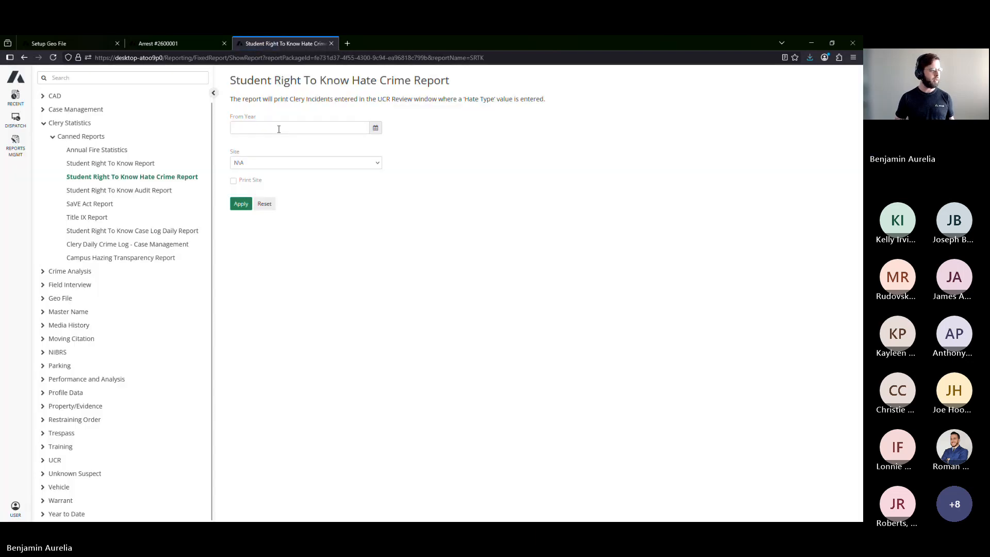
{"action": "left_click", "coordinate": [278, 129]}
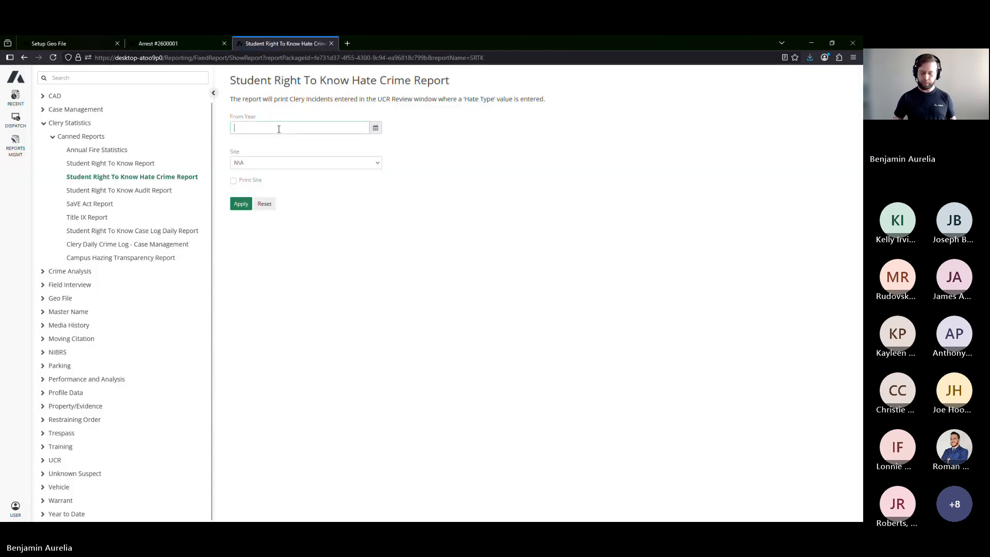
{"action": "type", "text": "2024"}
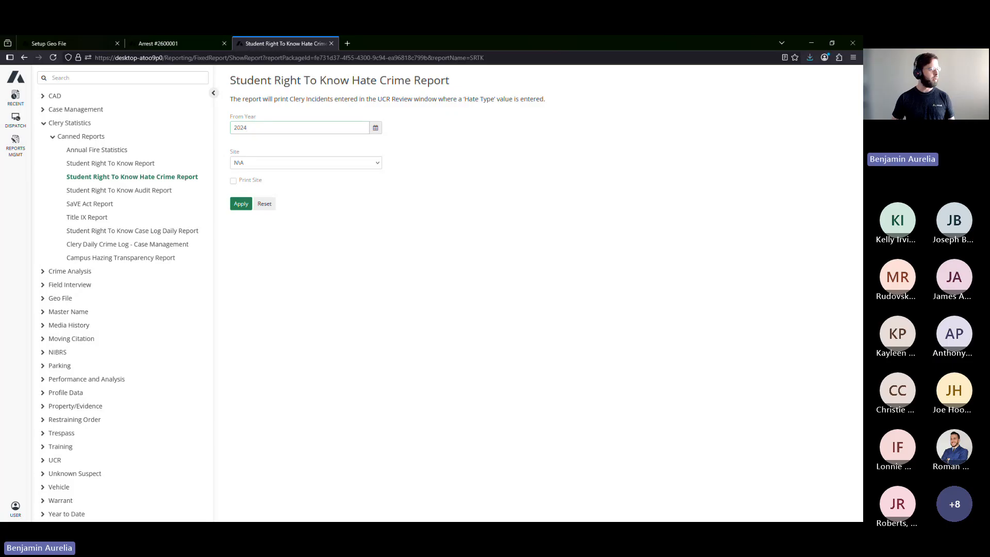
{"action": "left_click", "coordinate": [241, 205]}
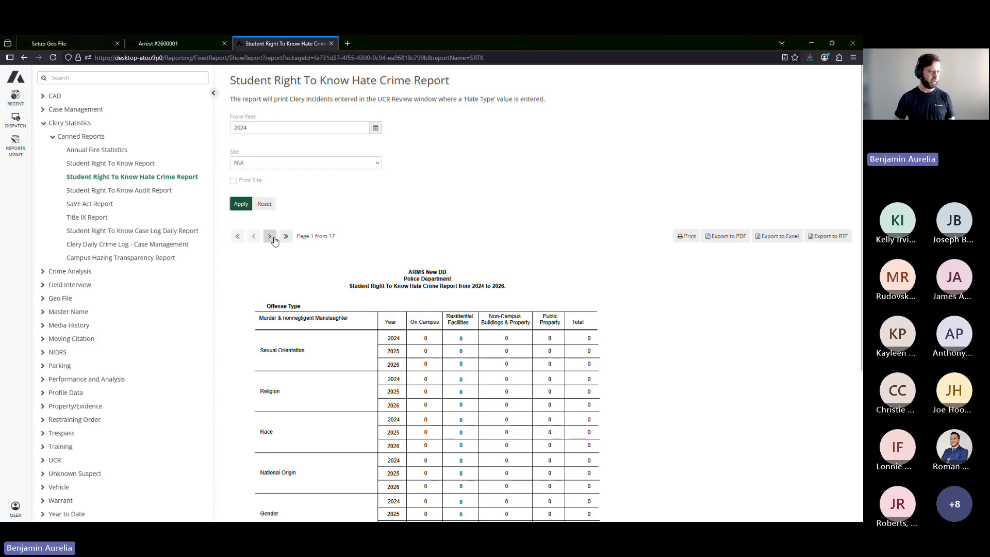
- Page through the hate crime report to the Aggravated Assault page and check its counts by hate type
{"action": "left_click", "coordinate": [269, 236]}
{"action": "left_click", "coordinate": [269, 236]}
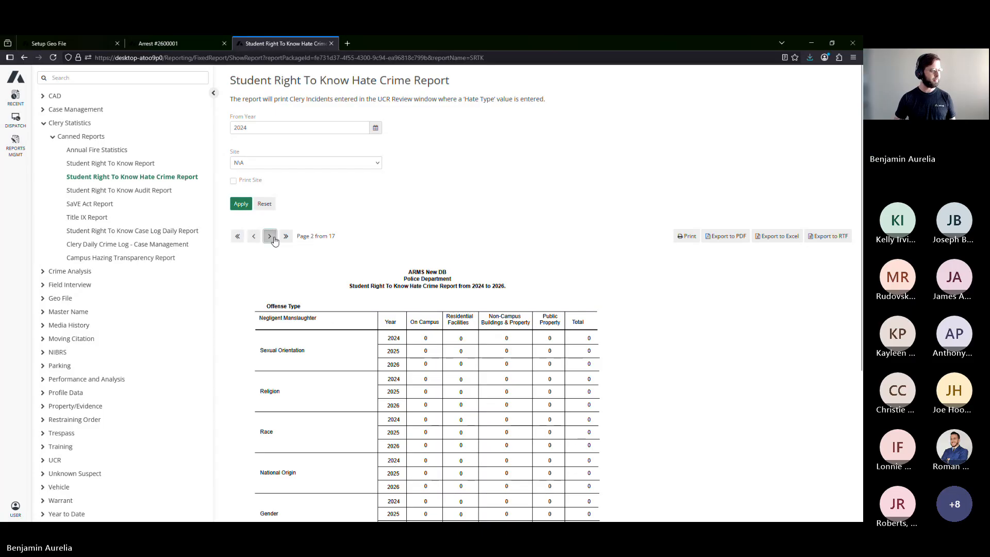
{"action": "left_click", "coordinate": [274, 237]}
{"action": "left_click", "coordinate": [274, 237]}
{"action": "left_click", "coordinate": [274, 236]}
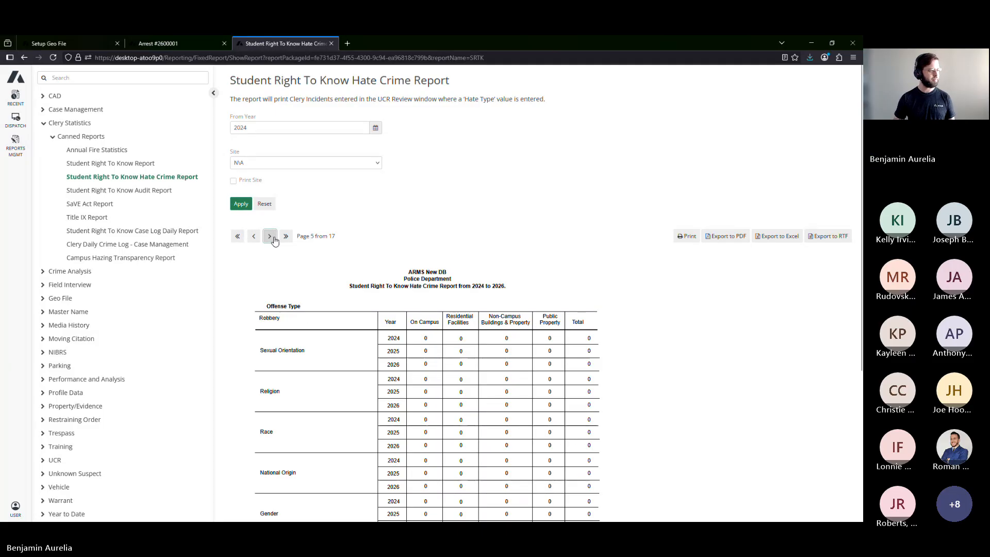
{"action": "scroll", "coordinate": [692, 305], "scroll_direction": "down", "scroll_amount": 3}
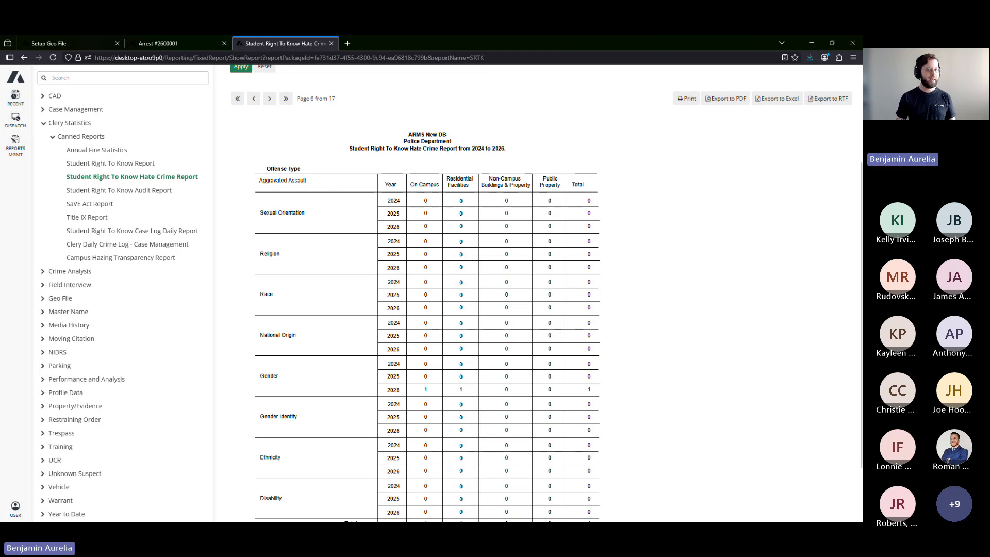
- Run the Clery Daily Crime Log - Case Management report from 03/01/2026 14:13 to 03/31/2026 14:13
{"action": "left_click", "coordinate": [114, 245]}
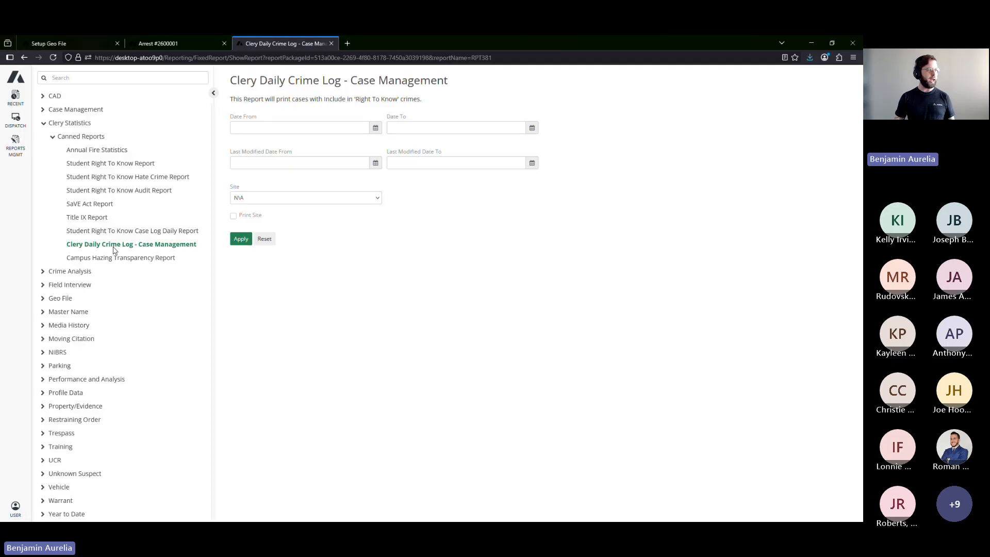
{"action": "left_click", "coordinate": [375, 128]}
{"action": "left_click", "coordinate": [238, 169]}
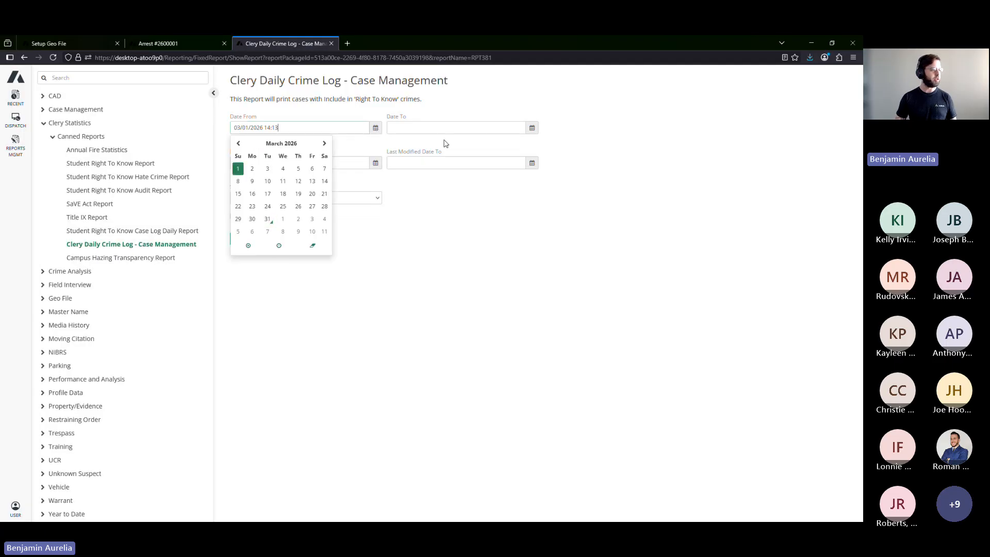
{"action": "left_click", "coordinate": [531, 127]}
{"action": "left_click", "coordinate": [606, 190]}
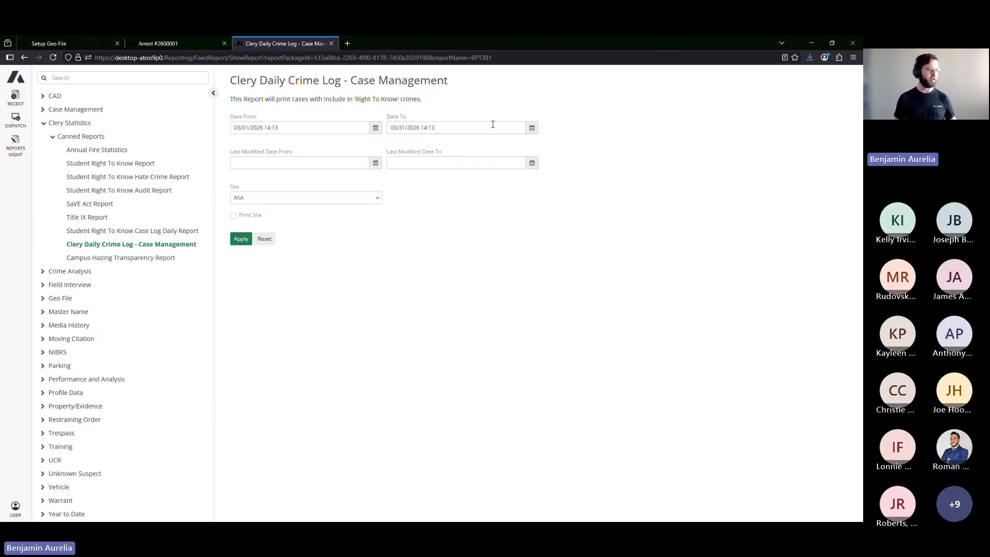
{"action": "left_click", "coordinate": [240, 238]}
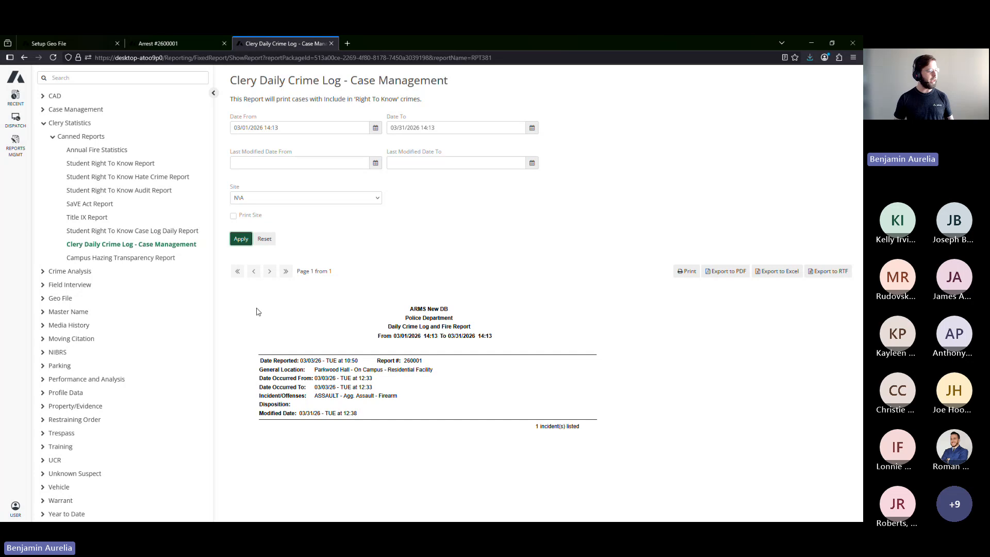
- Run the Student Right To Know Audit Report for all locations from 03/01/2026 to 03/31/2026
{"action": "left_click", "coordinate": [129, 191]}
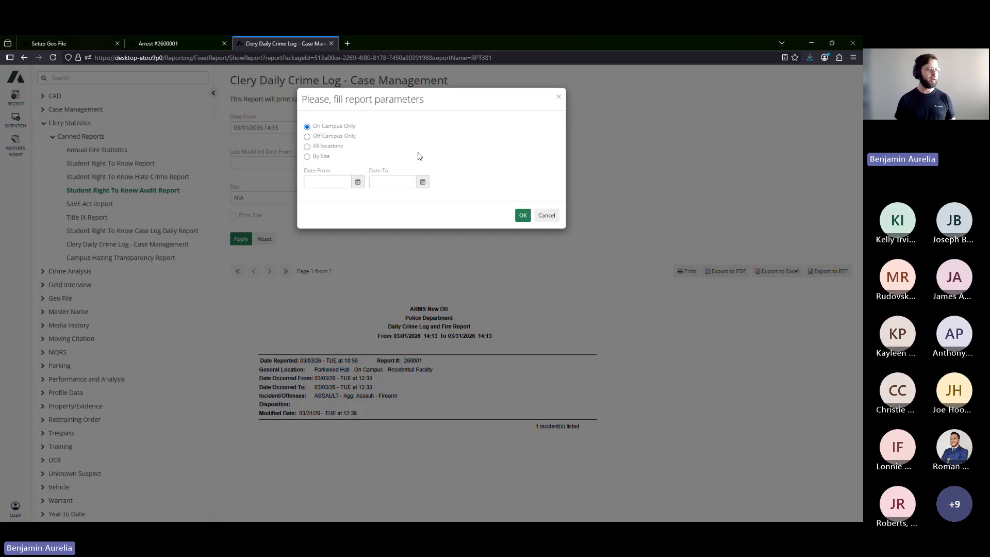
{"action": "left_click", "coordinate": [307, 147]}
{"action": "left_click", "coordinate": [355, 185]}
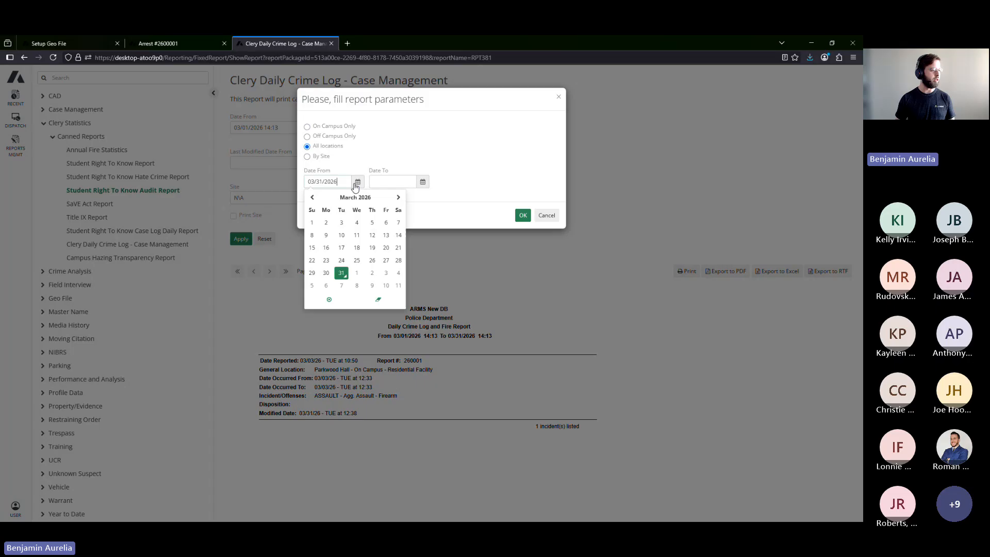
{"action": "left_click", "coordinate": [312, 222]}
{"action": "left_click", "coordinate": [422, 182]}
{"action": "left_click", "coordinate": [406, 273]}
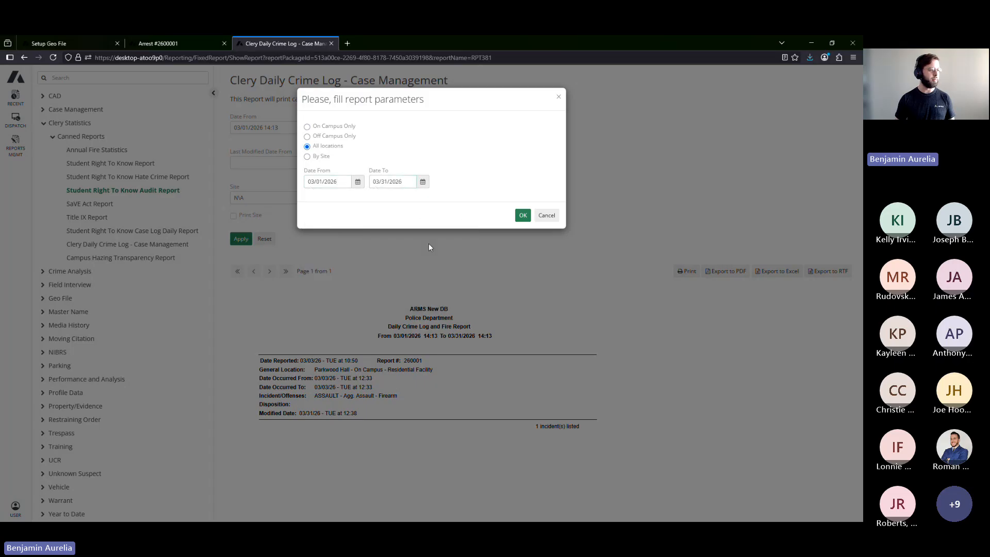
{"action": "left_click", "coordinate": [522, 215]}
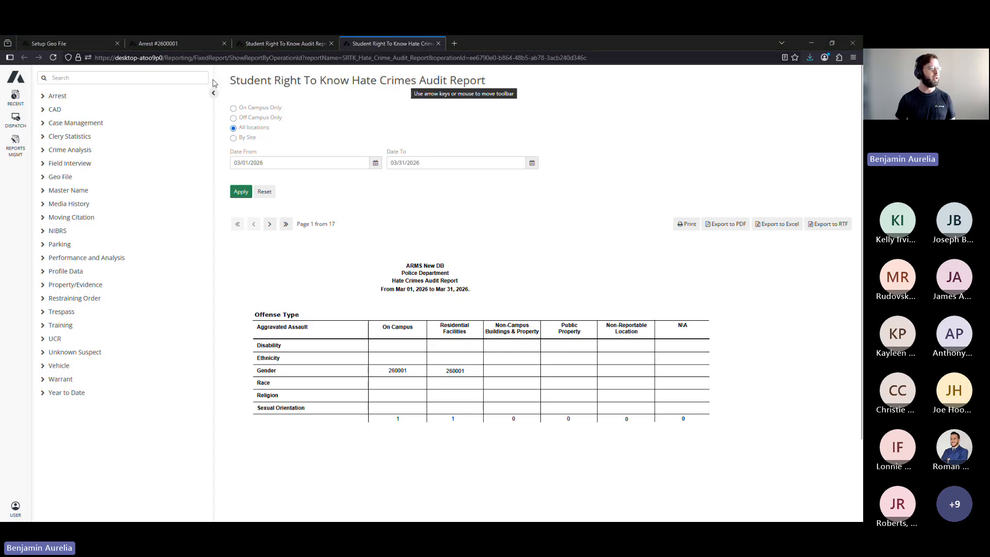
- Review both pages of the Student Right To Know Audit Report, covering offense types and the VAWA audit, then return to the Hate Crimes Audit Report
{"action": "left_click", "coordinate": [282, 43]}
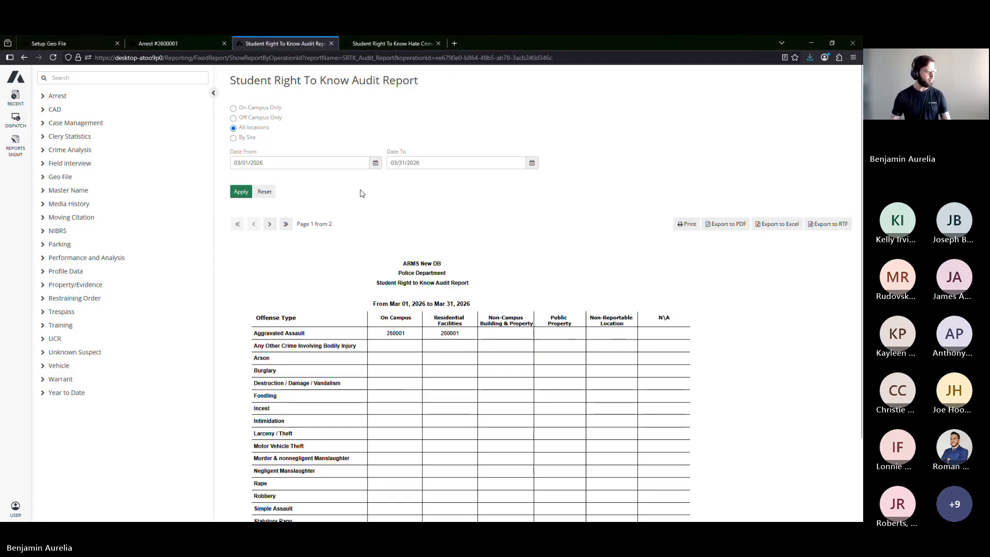
{"action": "scroll", "coordinate": [389, 203], "scroll_direction": "down", "scroll_amount": 1}
{"action": "scroll", "coordinate": [391, 206], "scroll_direction": "down", "scroll_amount": 2}
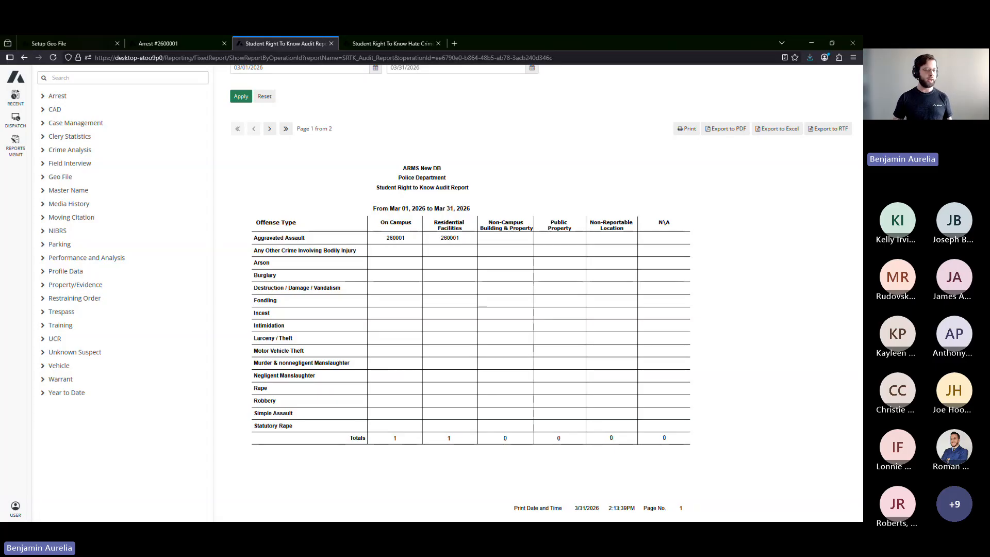
{"action": "left_click", "coordinate": [270, 129]}
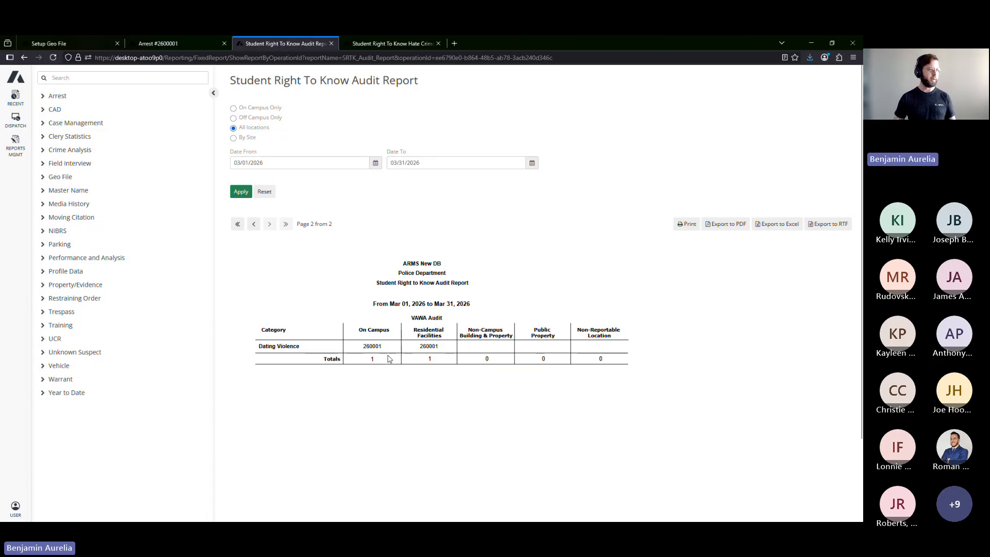
{"action": "left_click", "coordinate": [396, 43]}
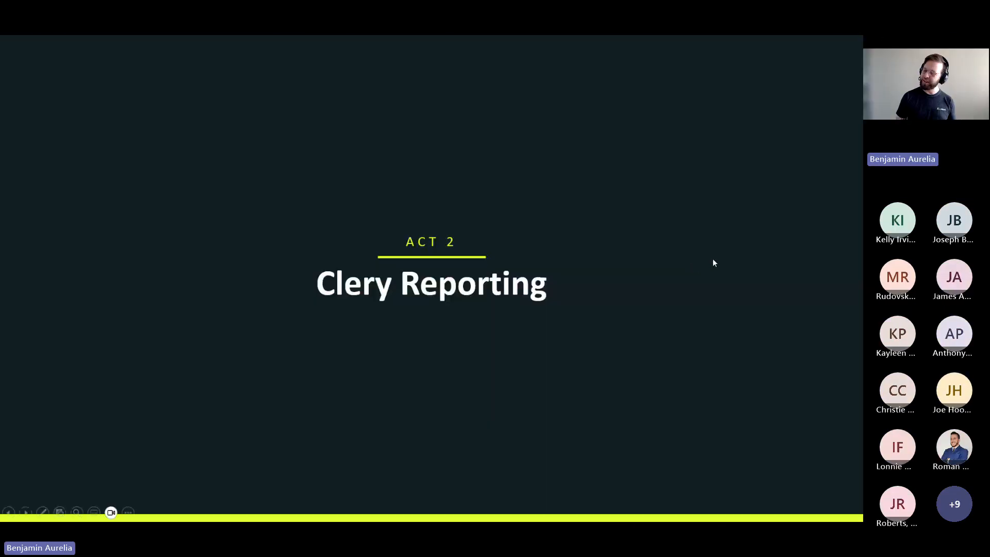
{"action": "left_click", "coordinate": [735, 241]}
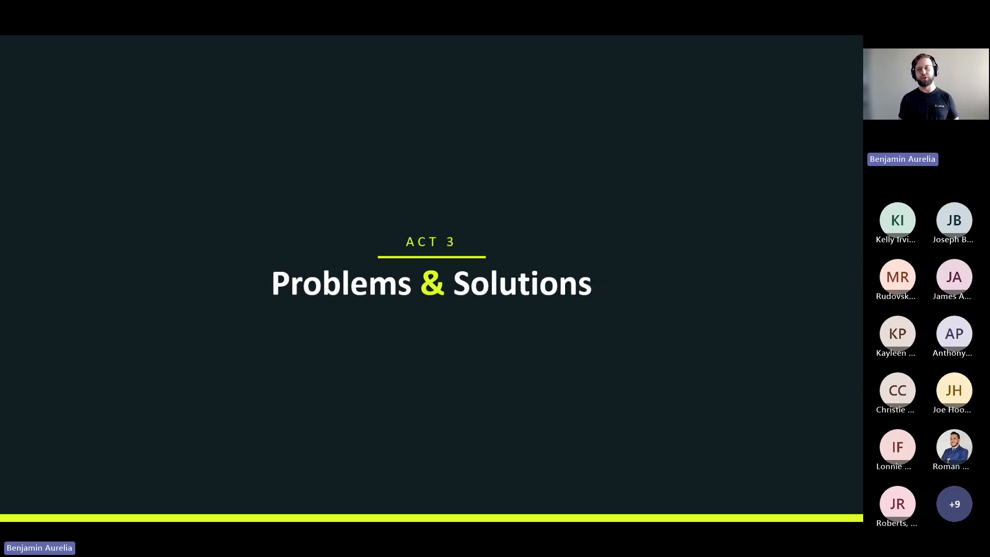
{"action": "key", "text": "Right"}
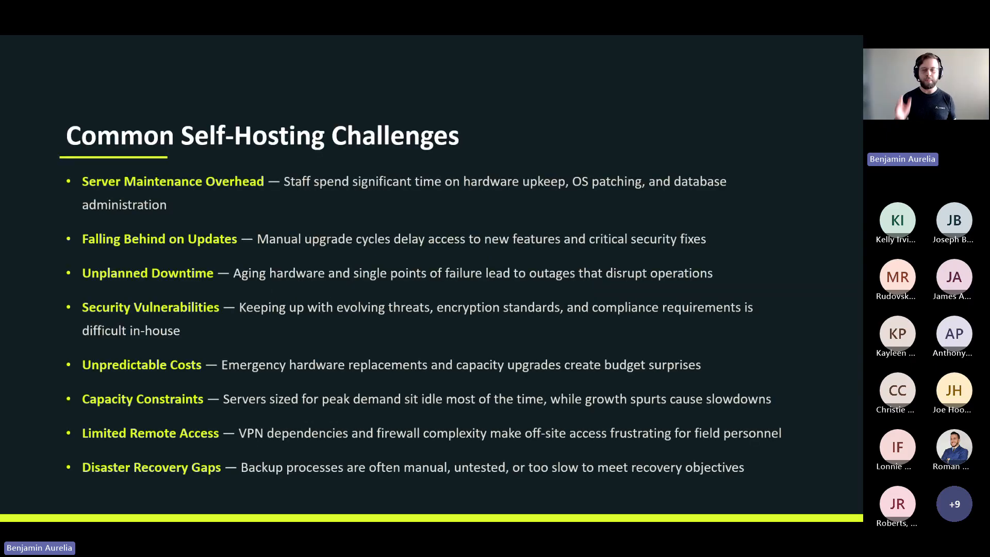